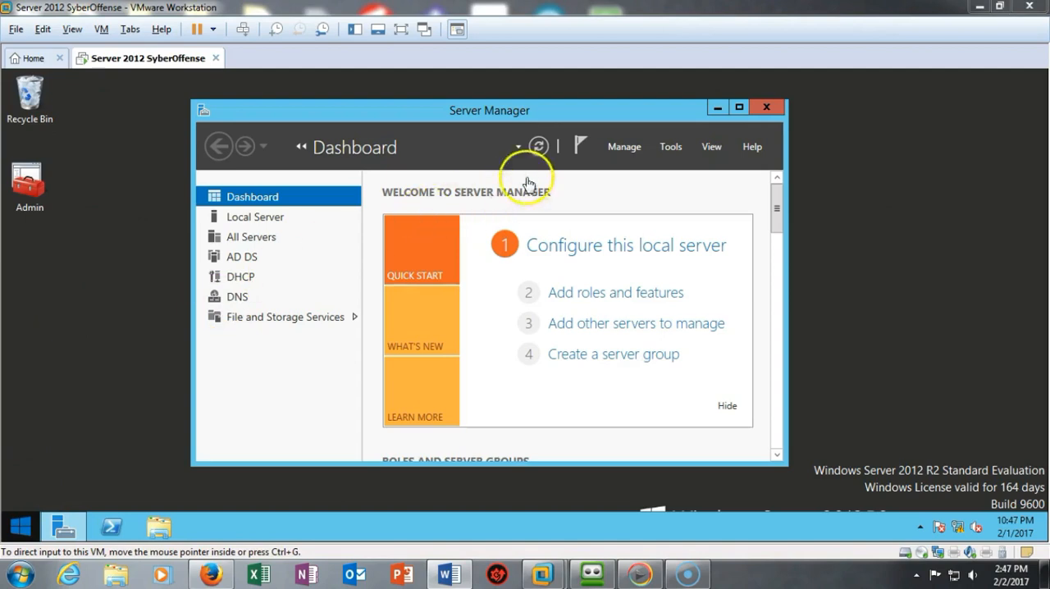
- Start adding roles and features as a role-based installation, with DC1.syberoffense.local as the destination server
{"action": "left_click", "coordinate": [631, 151]}
{"action": "left_click", "coordinate": [629, 148]}
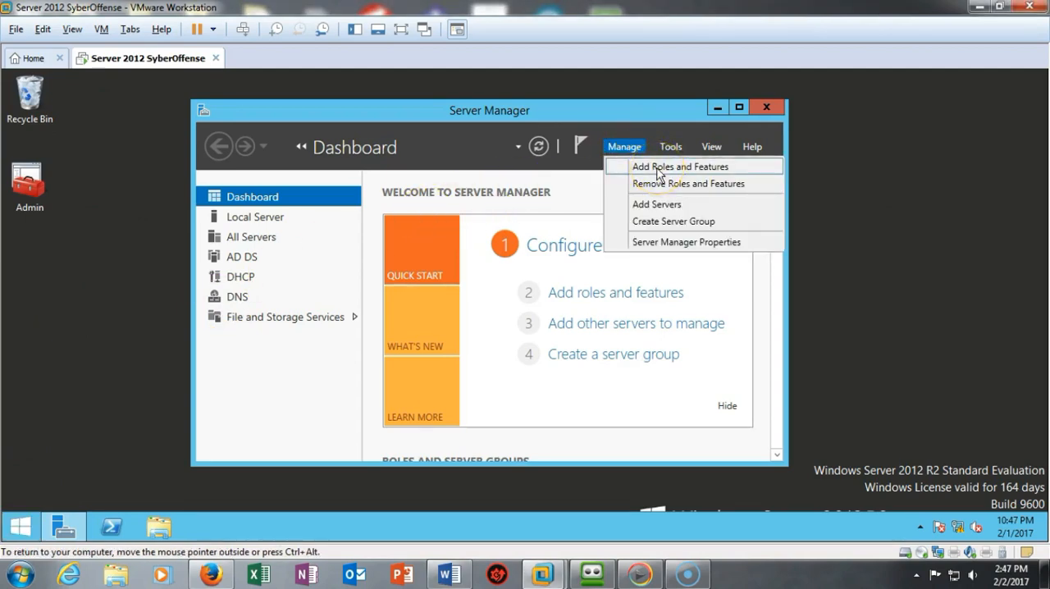
{"action": "left_click", "coordinate": [659, 169]}
{"action": "left_click", "coordinate": [448, 294]}
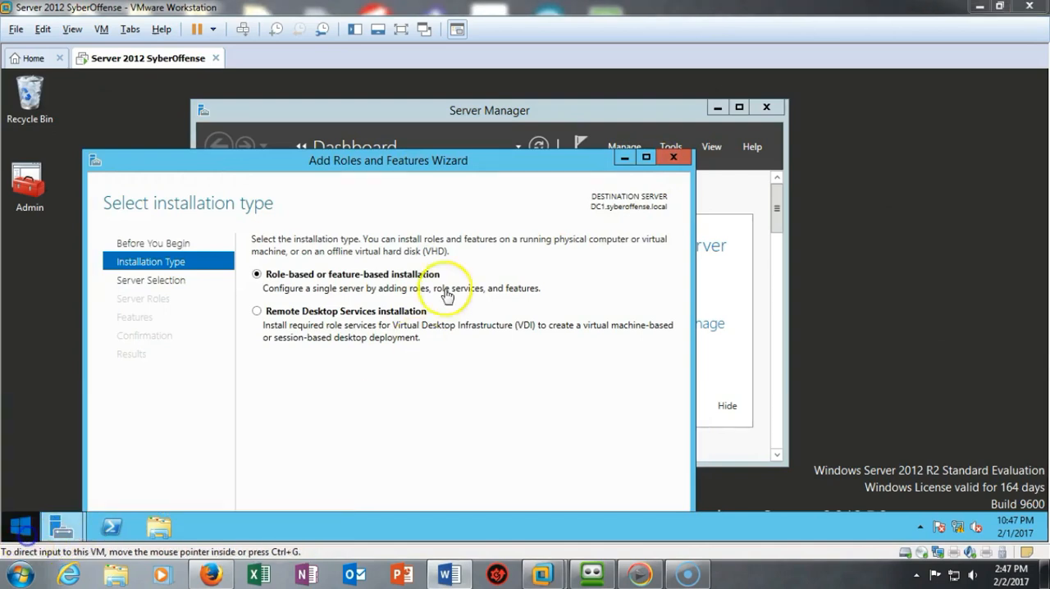
{"action": "left_click", "coordinate": [492, 168]}
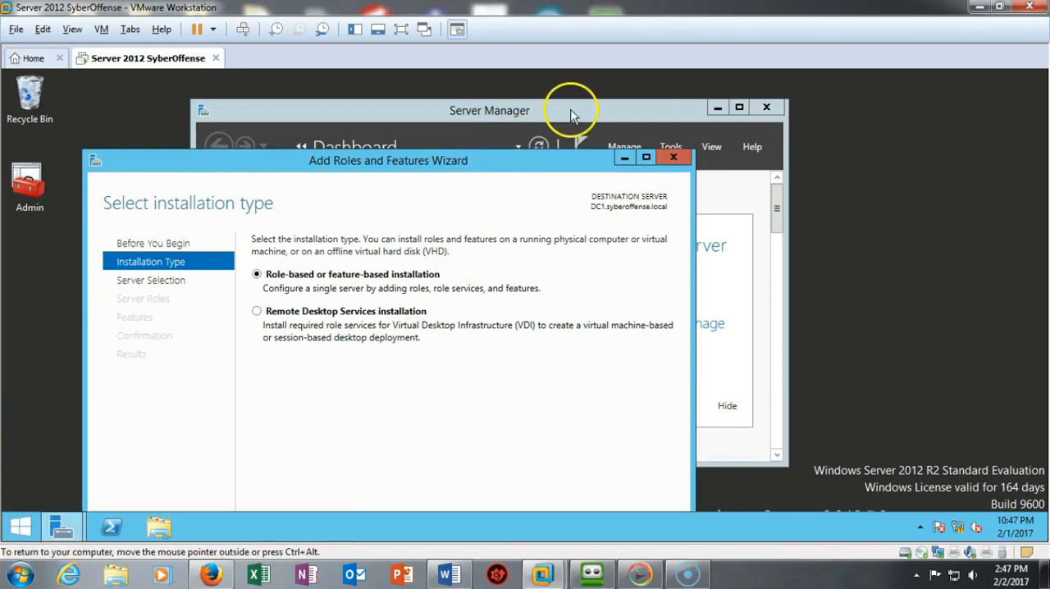
{"action": "left_click_drag", "start_coordinate": [542, 164], "coordinate": [670, 91]}
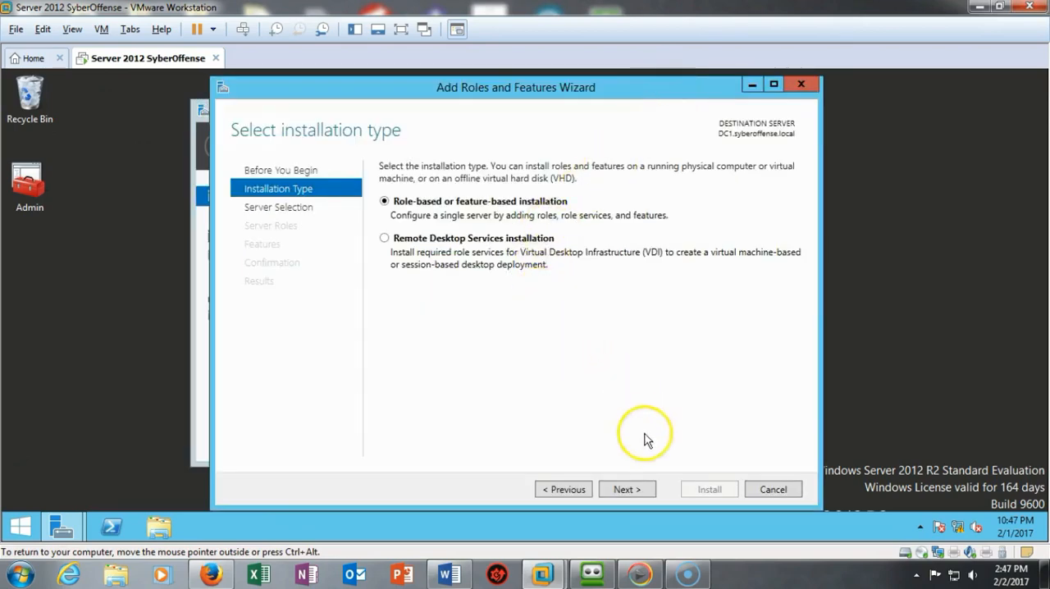
{"action": "left_click", "coordinate": [626, 489]}
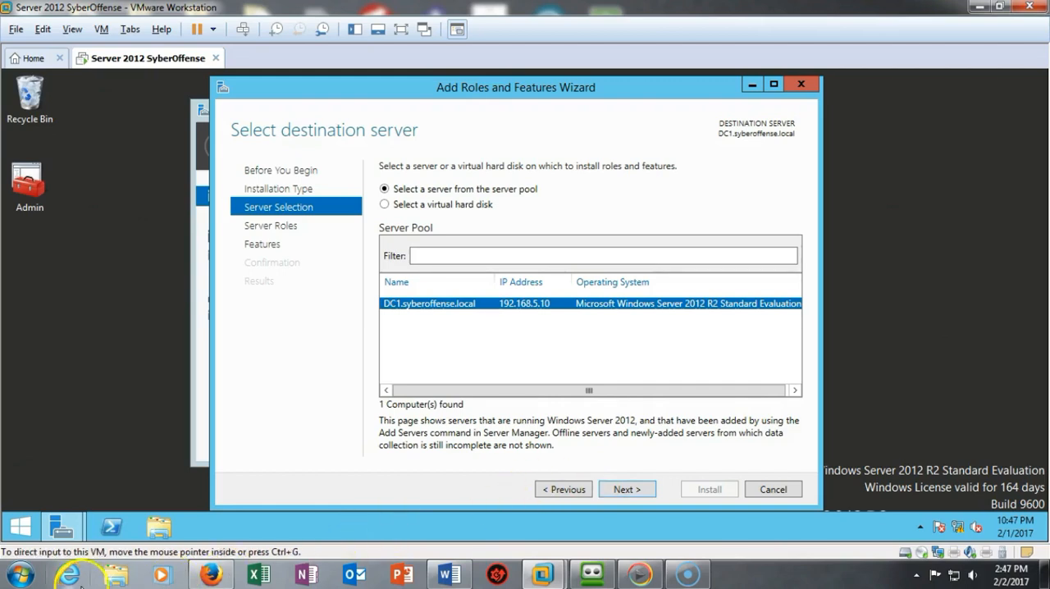
{"action": "left_click", "coordinate": [625, 493]}
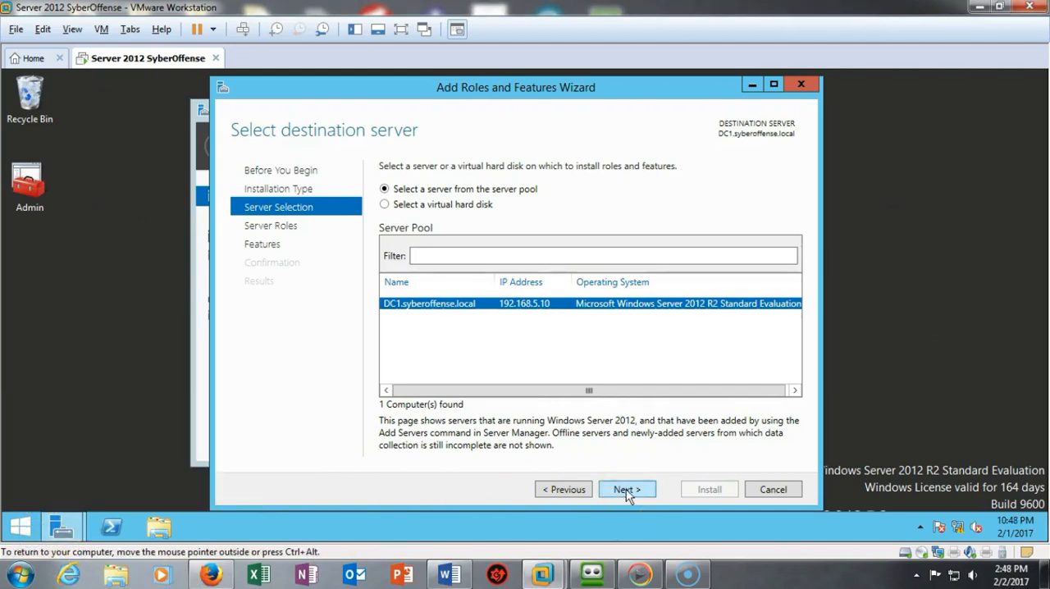
{"action": "left_click", "coordinate": [627, 490]}
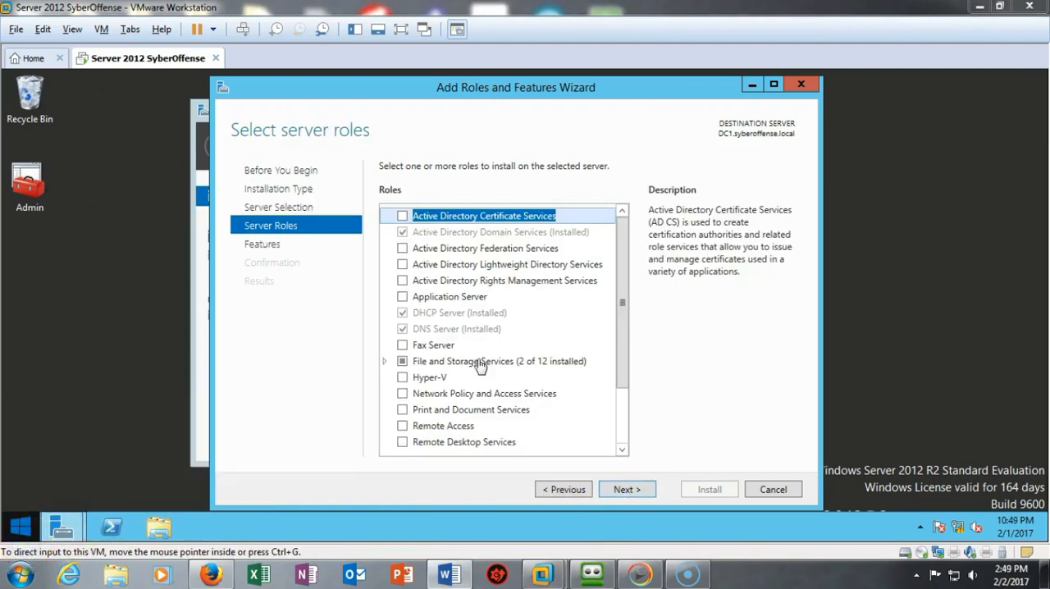
- Choose the Remote Access server role for installation and continue without selecting any additional features
{"action": "left_click", "coordinate": [402, 429]}
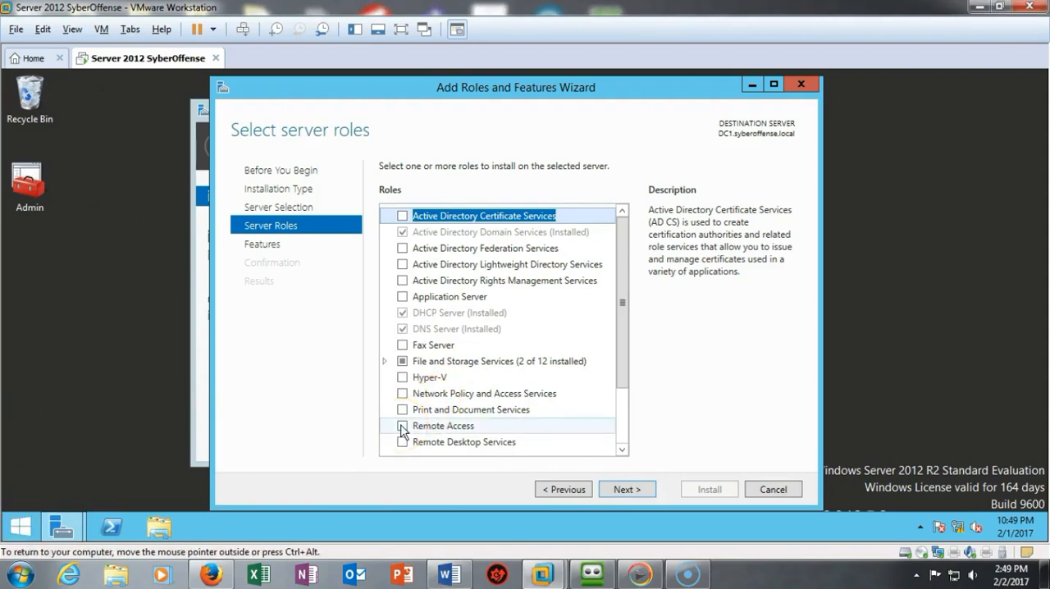
{"action": "left_click", "coordinate": [402, 429]}
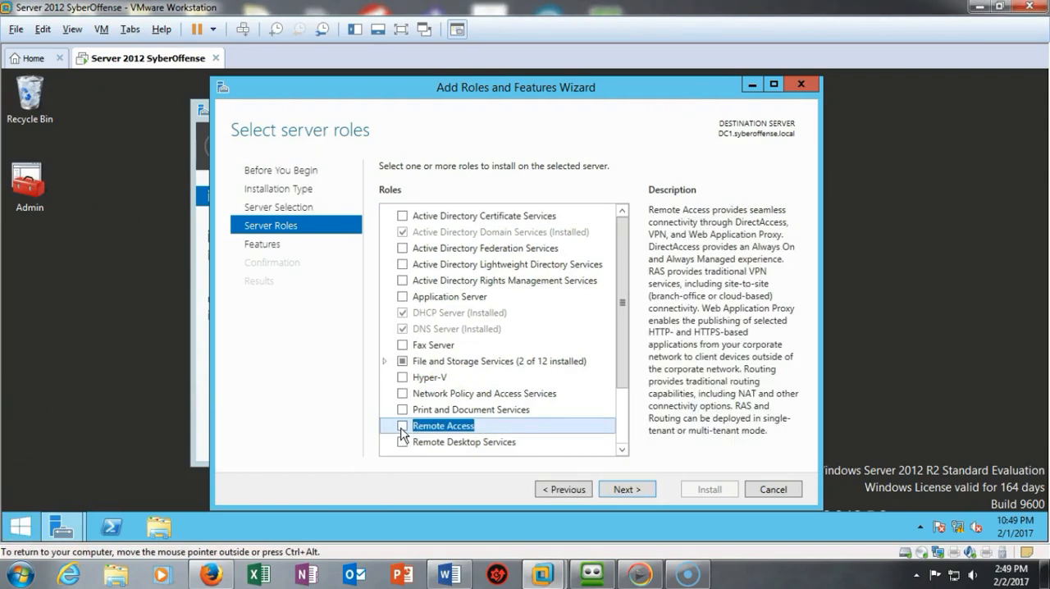
{"action": "left_click", "coordinate": [401, 426]}
{"action": "left_click", "coordinate": [625, 489]}
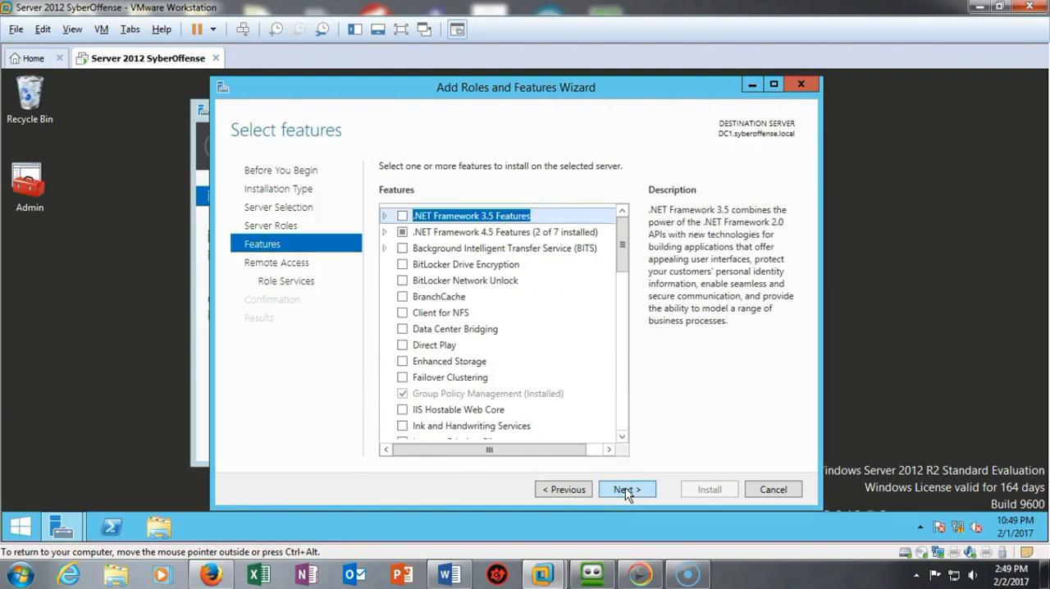
{"action": "left_click", "coordinate": [625, 489]}
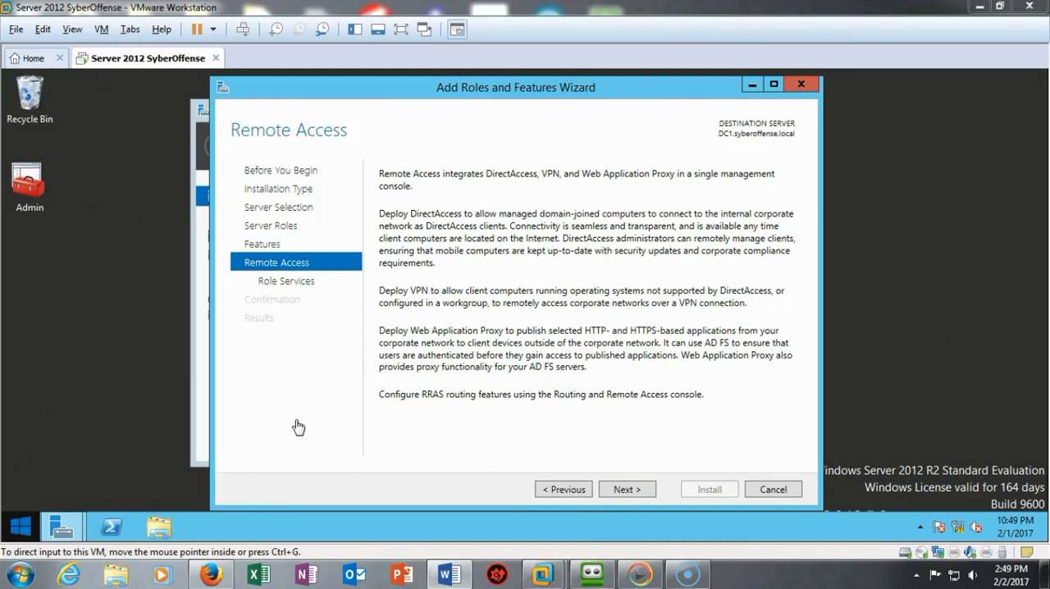
- Select the DirectAccess and VPN (RAS) role service and add the features it requires, including management tools
{"action": "left_click", "coordinate": [623, 491]}
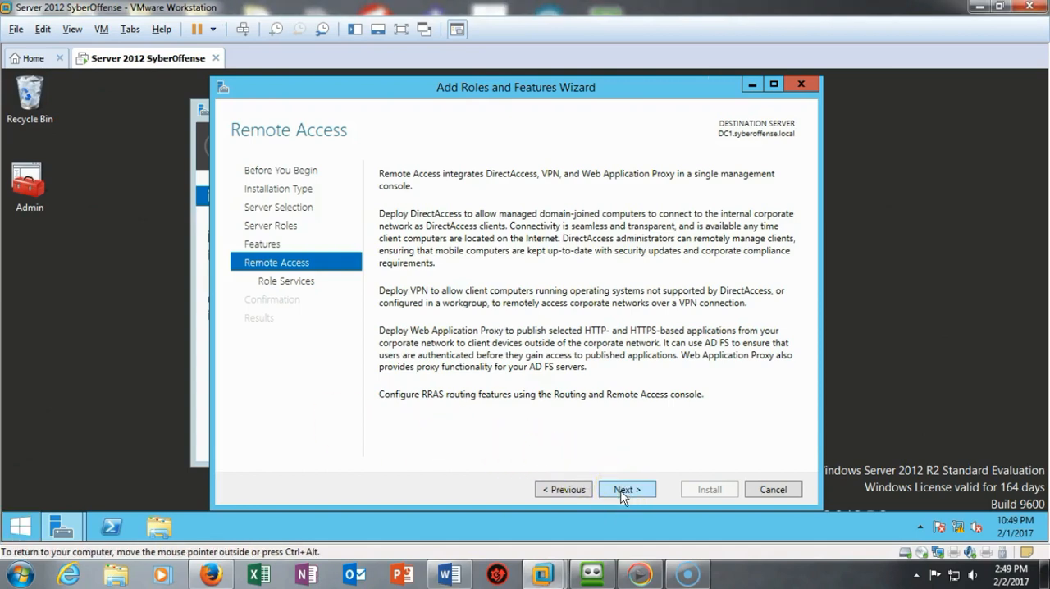
{"action": "left_click", "coordinate": [623, 491]}
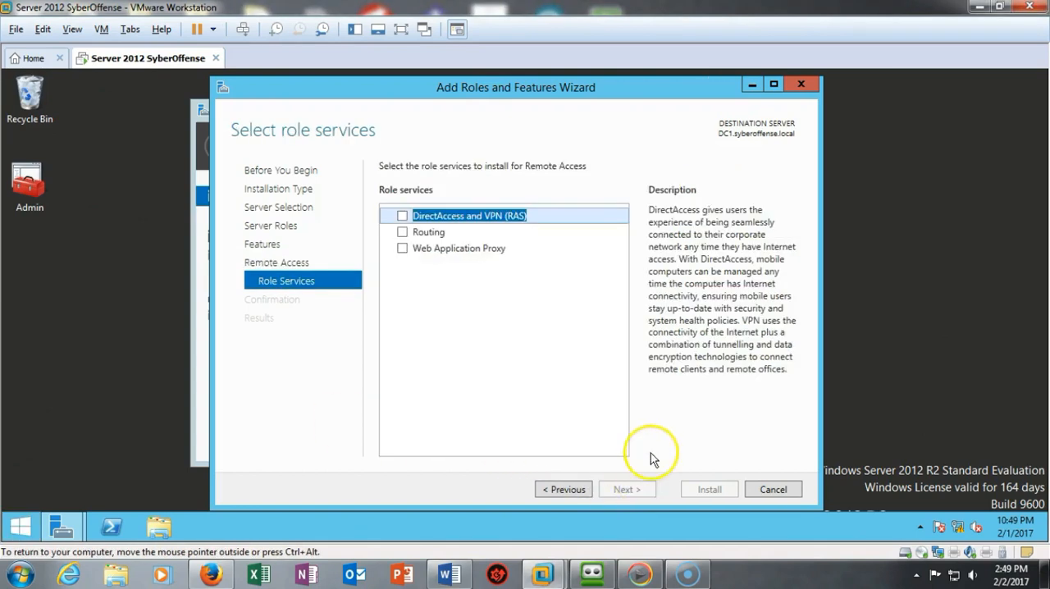
{"action": "left_click", "coordinate": [401, 216]}
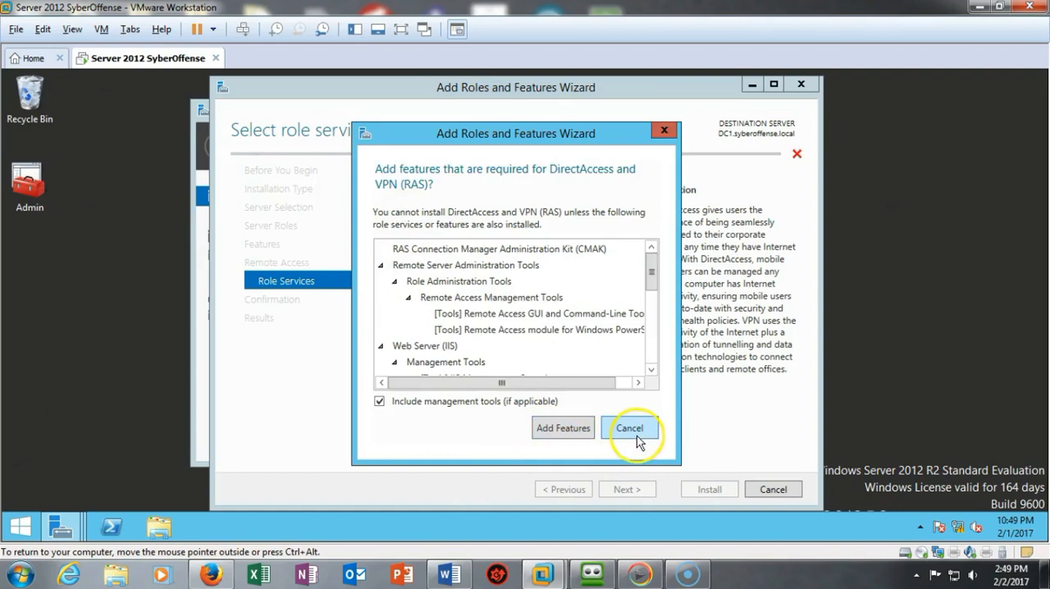
{"action": "left_click", "coordinate": [561, 429]}
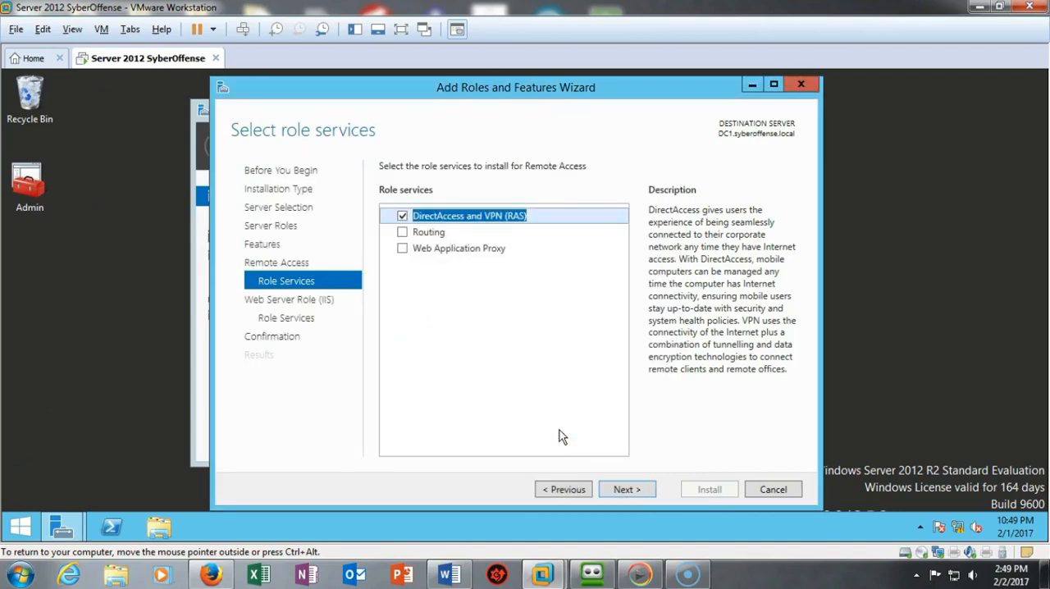
- Accept the default Web Server (IIS) role services, install the selected roles, and close the wizard
{"action": "left_click", "coordinate": [626, 490]}
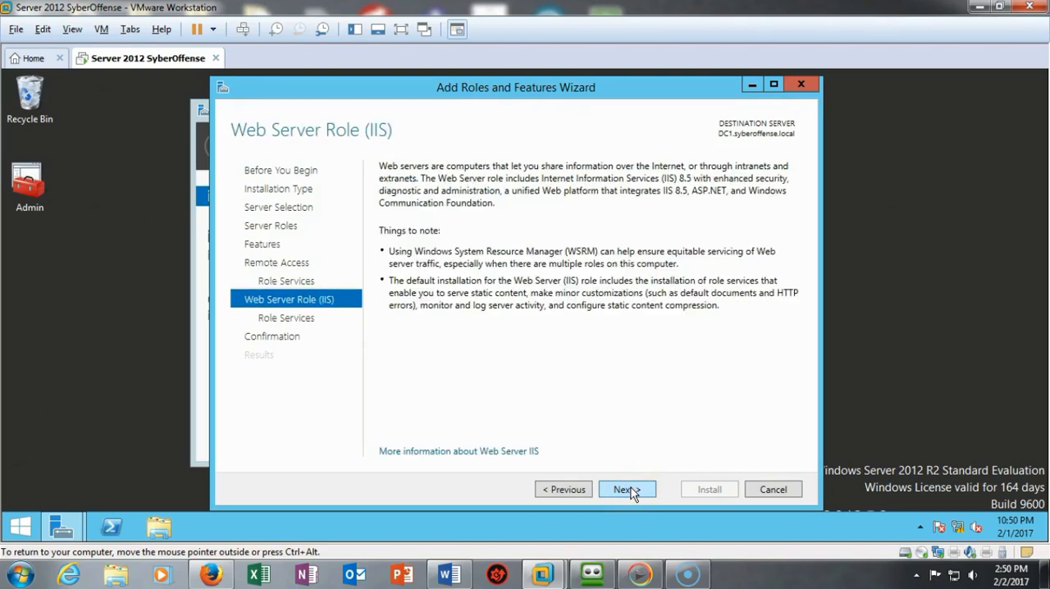
{"action": "left_click", "coordinate": [628, 490]}
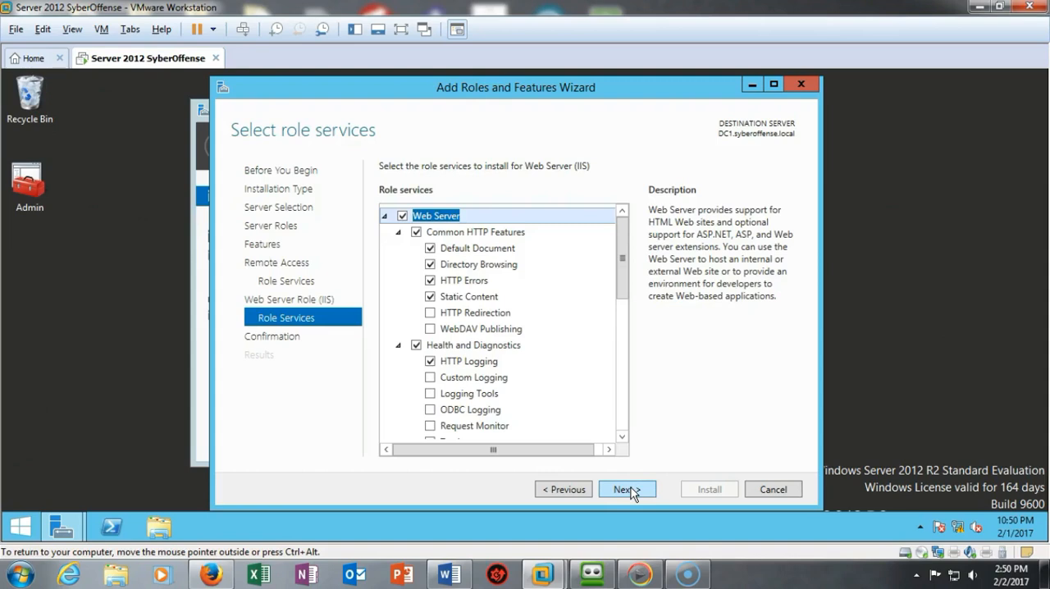
{"action": "left_click", "coordinate": [628, 490]}
{"action": "left_click", "coordinate": [709, 490]}
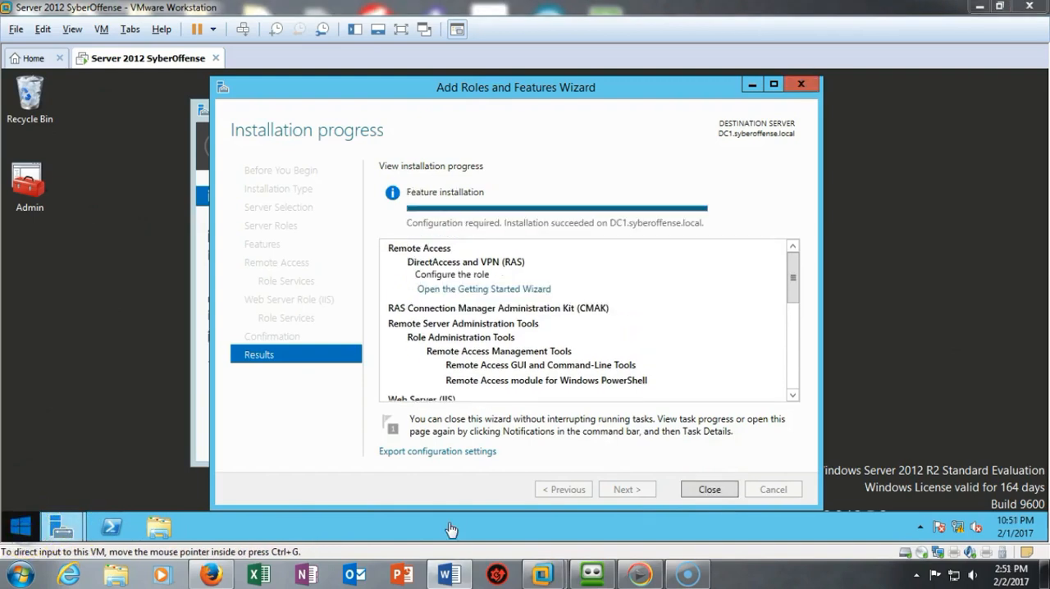
{"action": "left_click", "coordinate": [710, 490]}
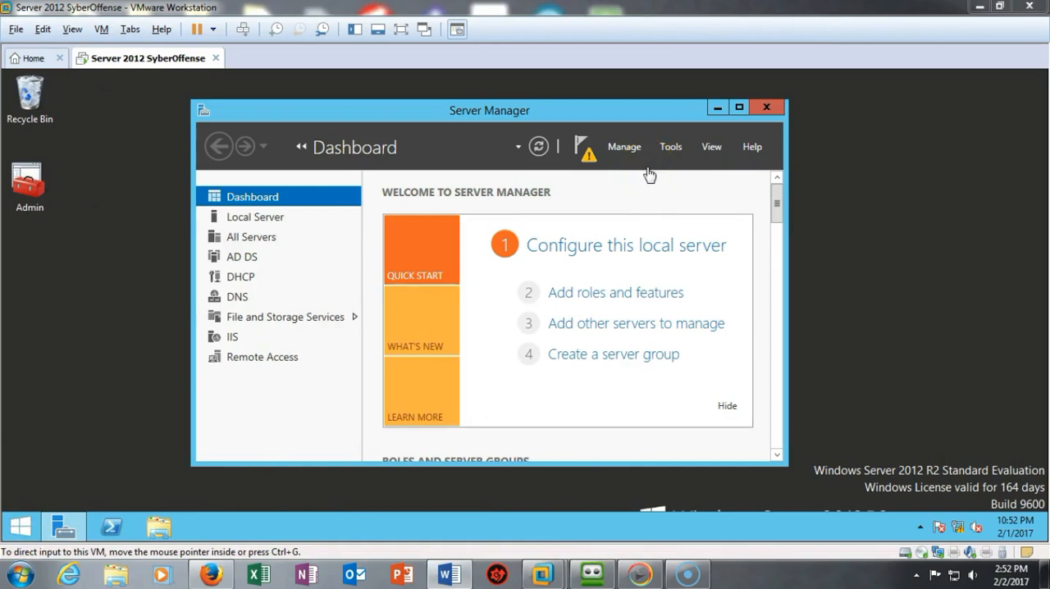
- Open the Getting Started Wizard for the pending DirectAccess and VPN configuration and choose to deploy VPN only
{"action": "left_click", "coordinate": [589, 160]}
{"action": "left_click", "coordinate": [398, 243]}
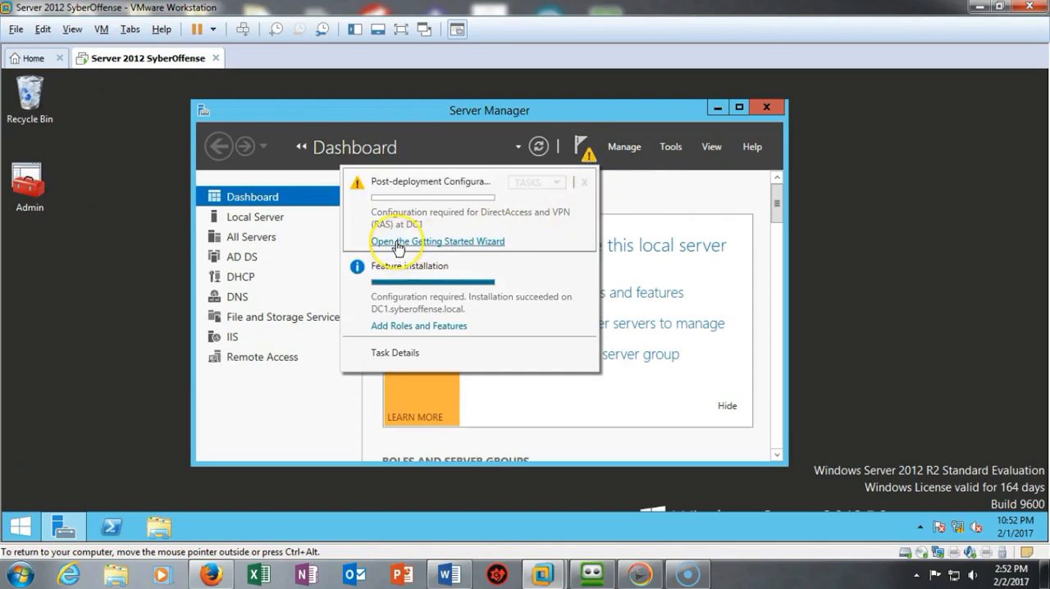
{"action": "left_click", "coordinate": [466, 245]}
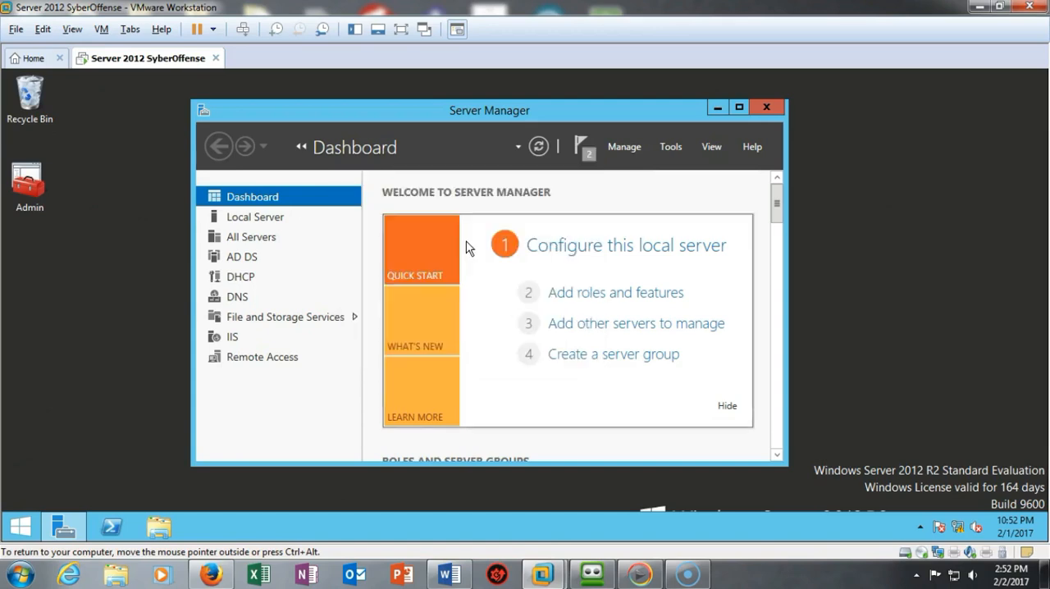
{"action": "left_click", "coordinate": [32, 537]}
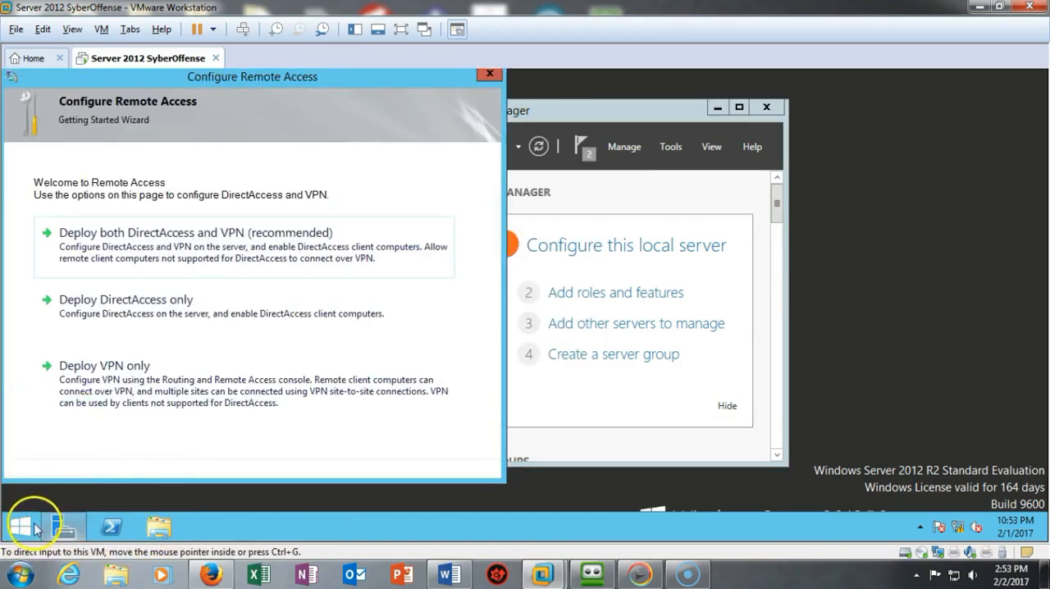
{"action": "left_click_drag", "start_coordinate": [366, 79], "coordinate": [659, 77]}
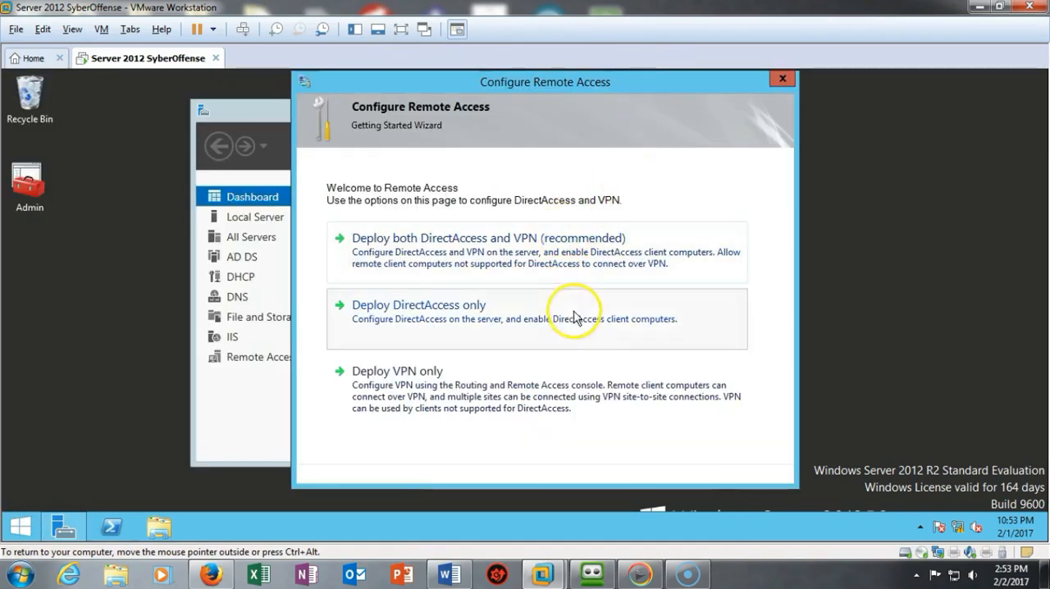
{"action": "left_click", "coordinate": [430, 379]}
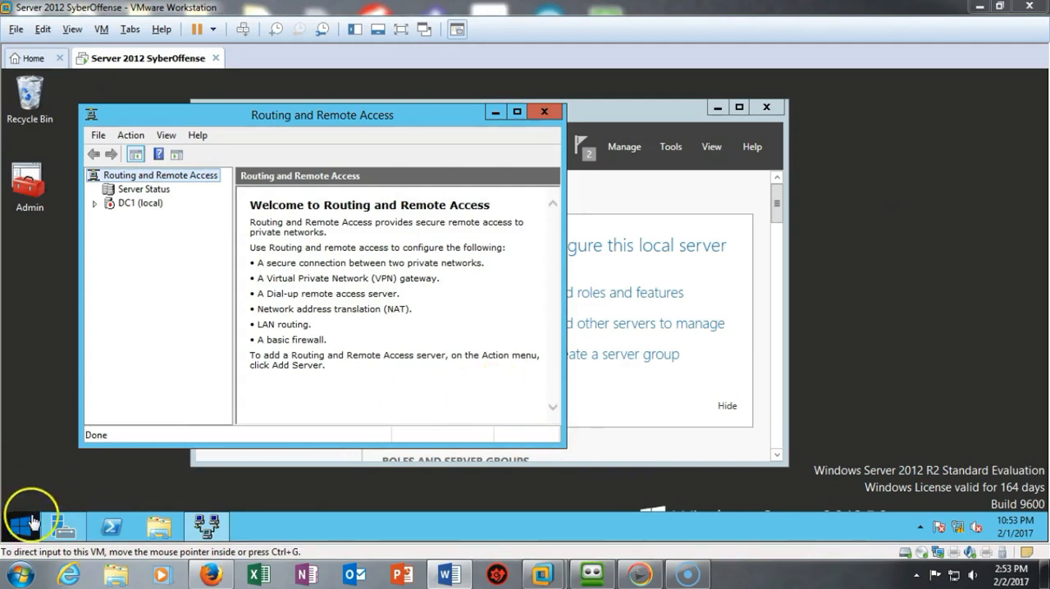
- Start configuring and enabling Routing and Remote Access on DC1 (local) with the Custom configuration option
{"action": "left_click", "coordinate": [135, 205]}
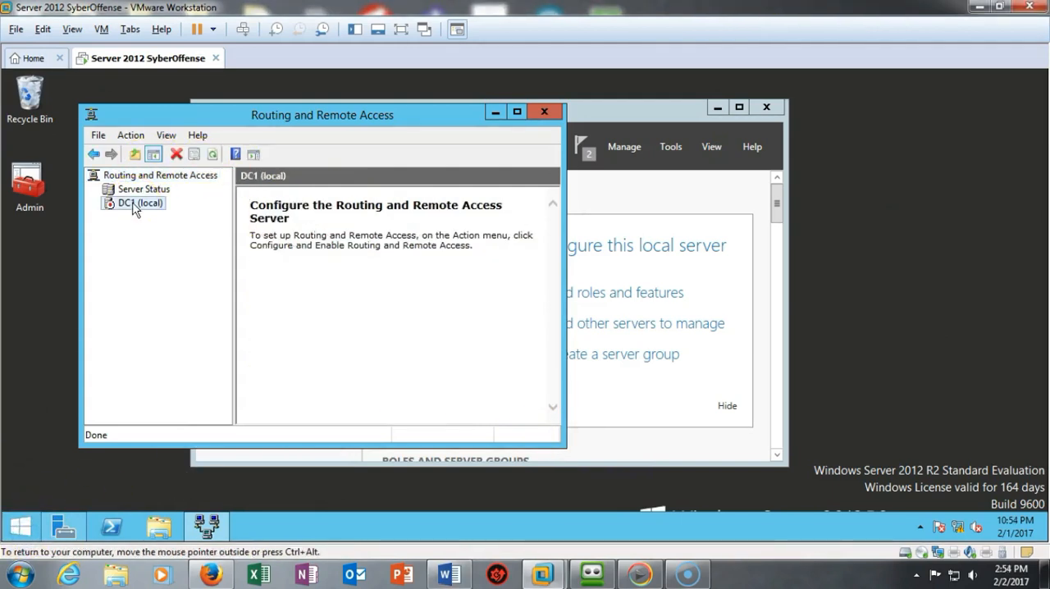
{"action": "right_click", "coordinate": [136, 205]}
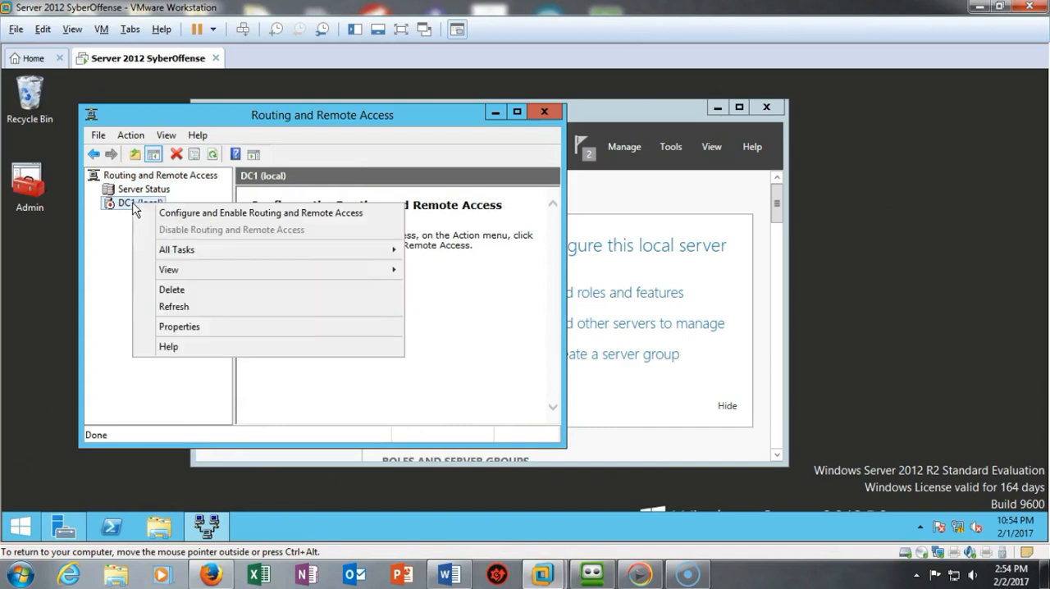
{"action": "left_click", "coordinate": [180, 215]}
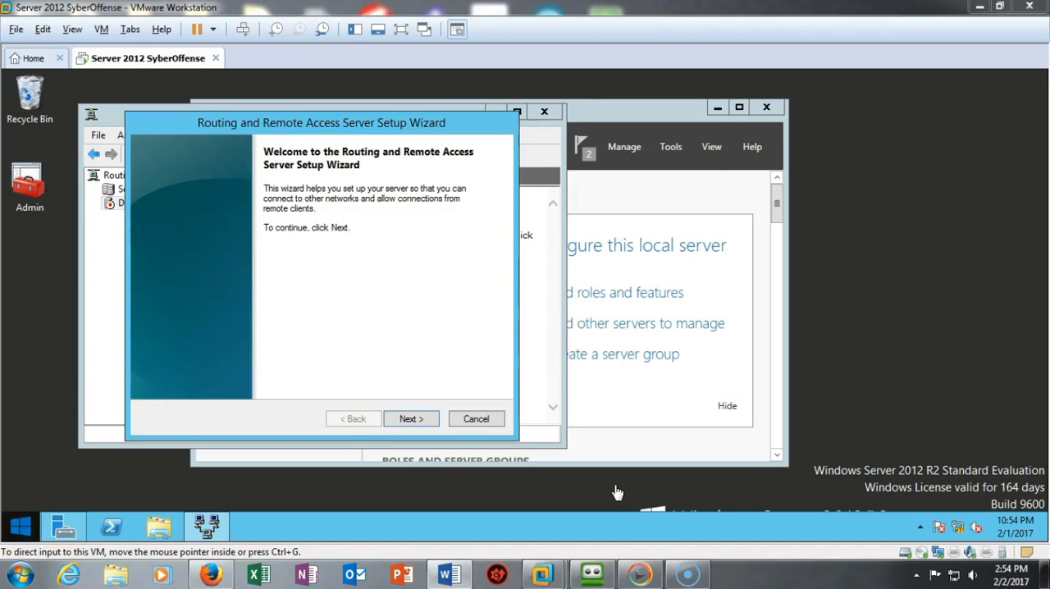
{"action": "left_click", "coordinate": [411, 419]}
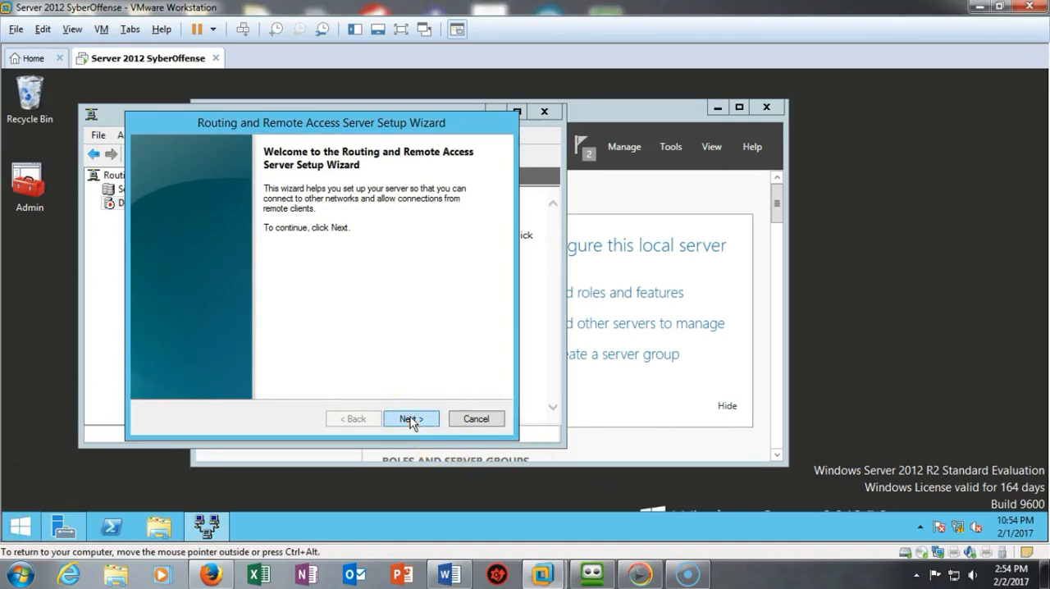
{"action": "left_click", "coordinate": [410, 417]}
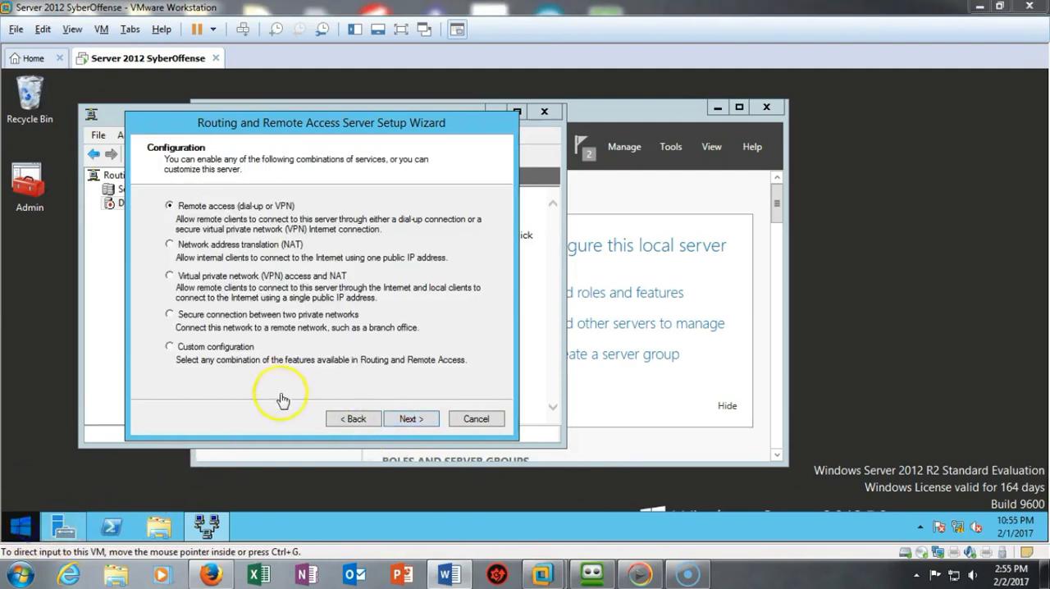
{"action": "left_click", "coordinate": [169, 350]}
{"action": "left_click", "coordinate": [170, 348]}
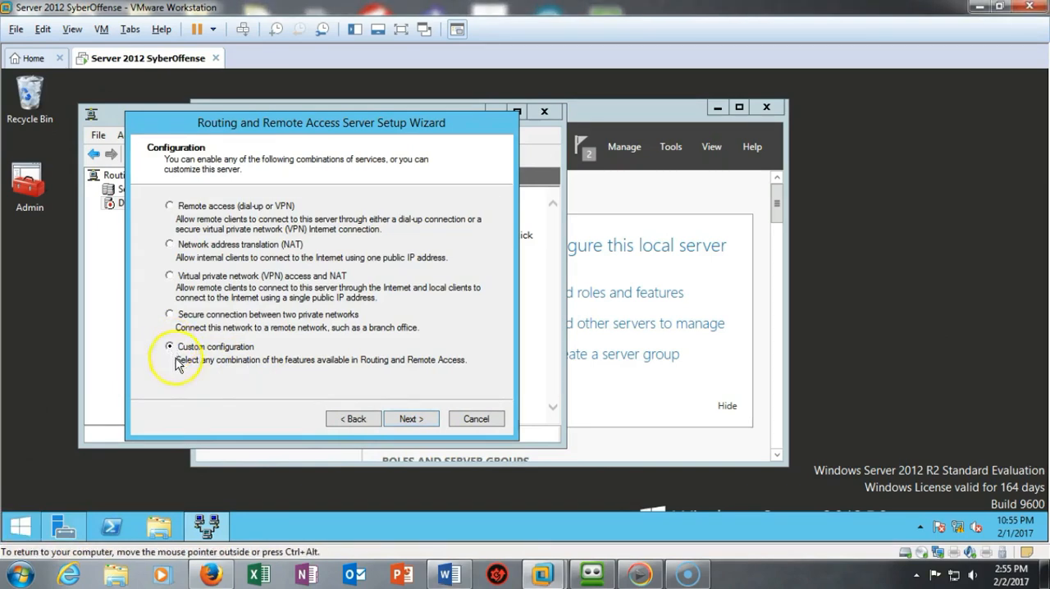
{"action": "left_click", "coordinate": [409, 420]}
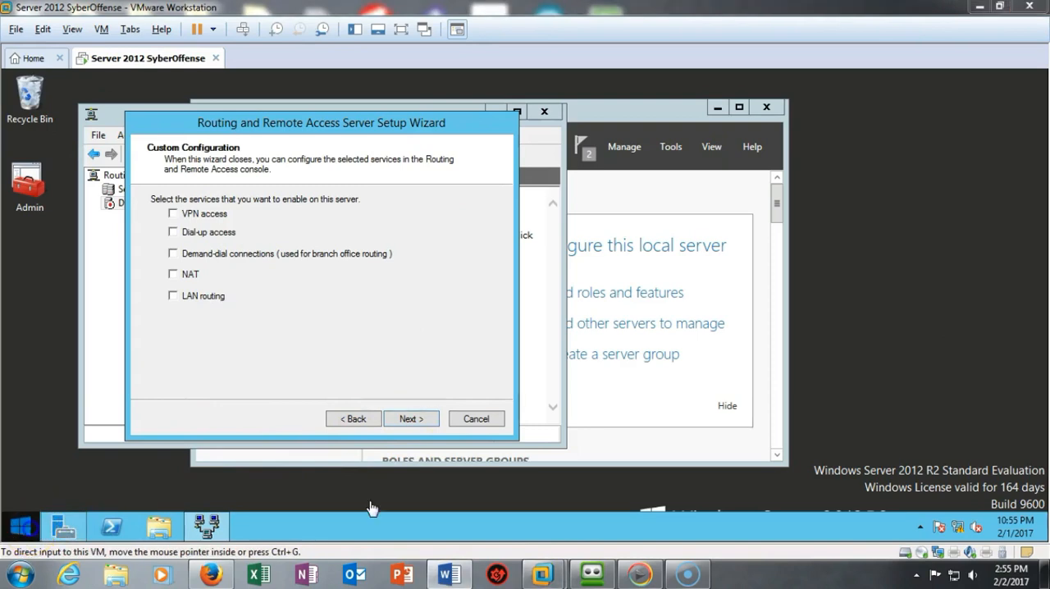
- Select VPN access as the only service to enable and finish the Routing and Remote Access setup
{"action": "left_click", "coordinate": [173, 214]}
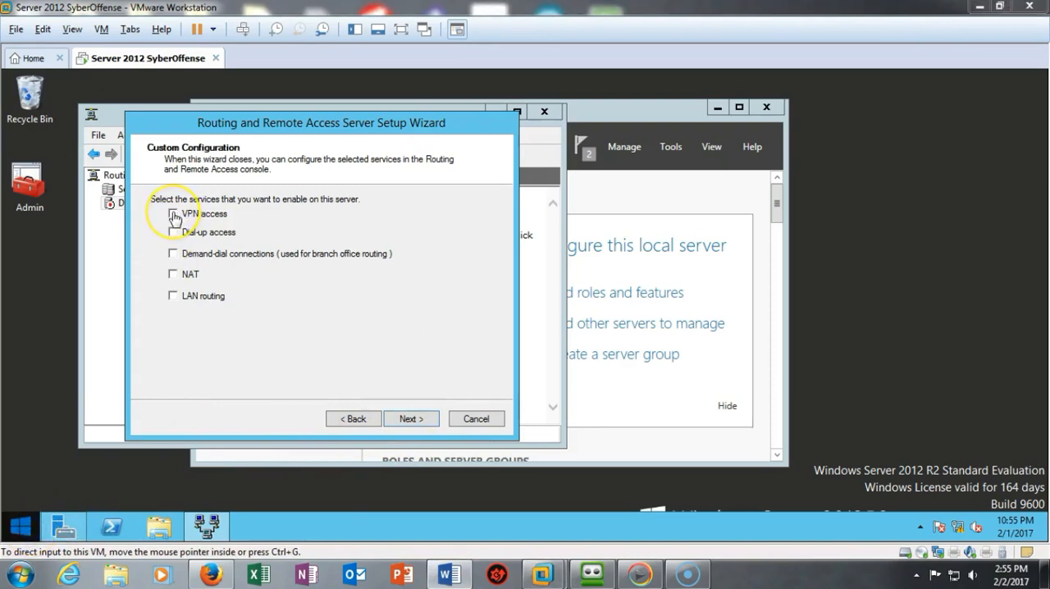
{"action": "left_click", "coordinate": [173, 215]}
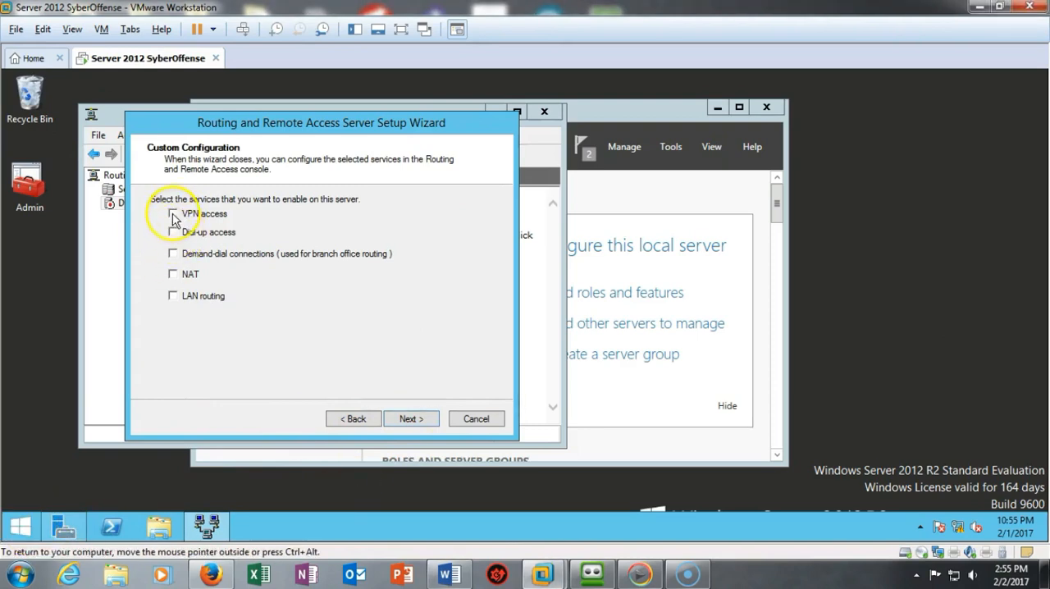
{"action": "left_click", "coordinate": [406, 420]}
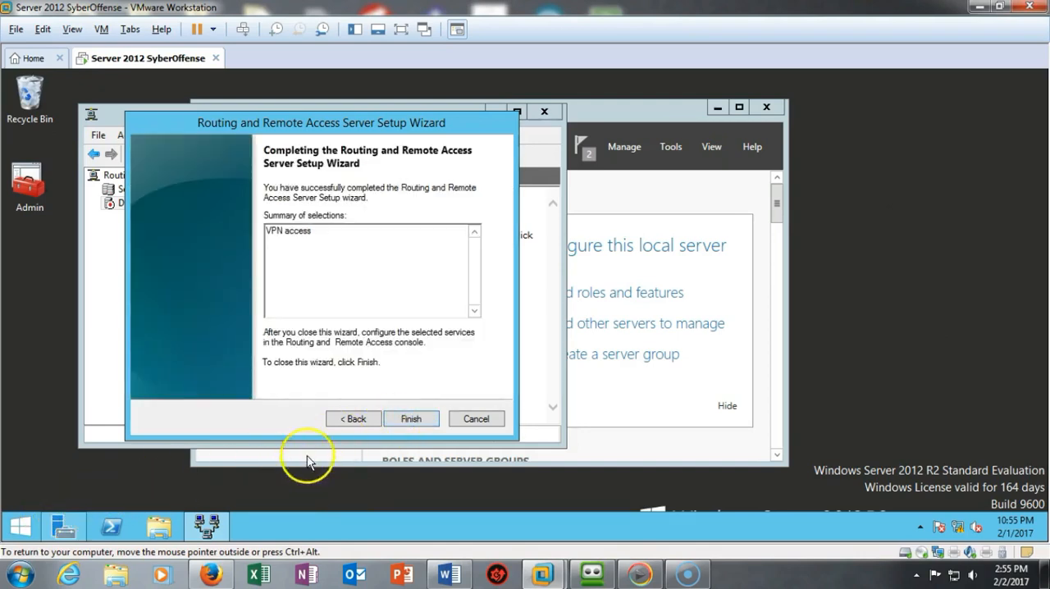
{"action": "left_click", "coordinate": [406, 419]}
{"action": "left_click", "coordinate": [366, 366]}
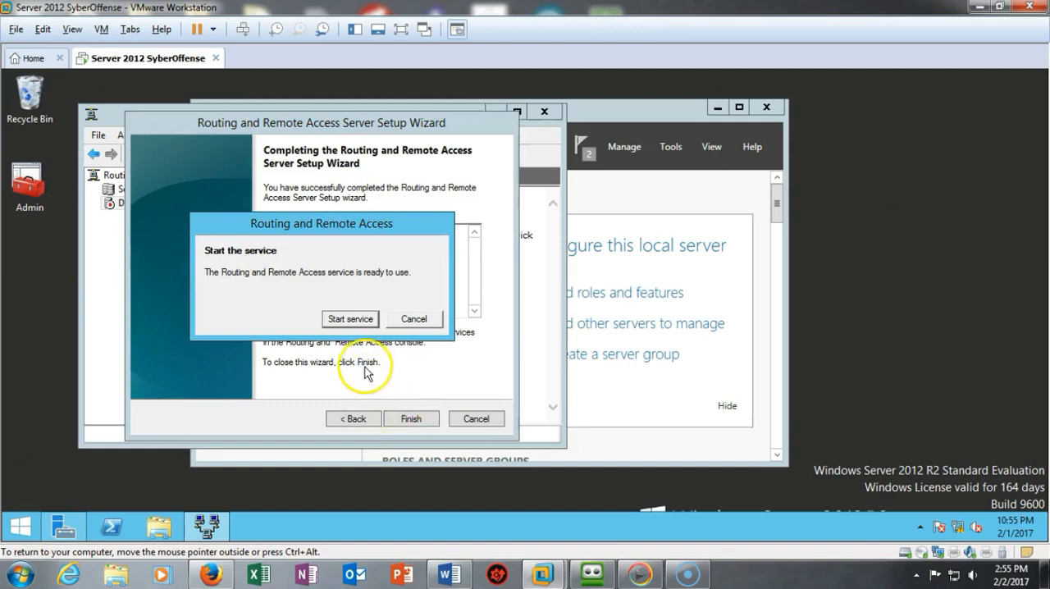
- Start the Routing and Remote Access service and close its management console
{"action": "left_click", "coordinate": [346, 321]}
{"action": "left_click", "coordinate": [345, 320]}
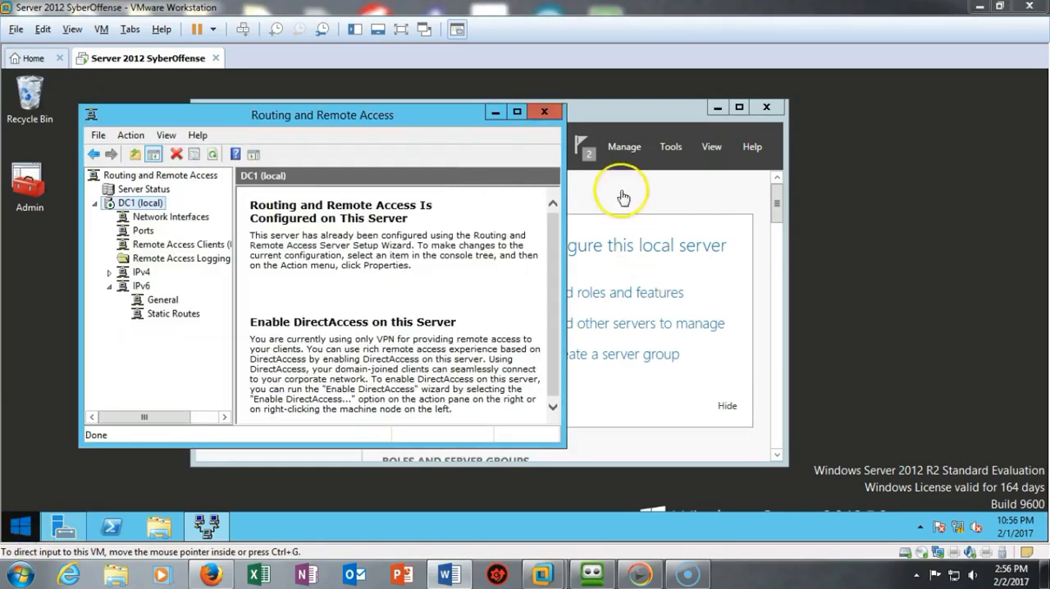
{"action": "left_click", "coordinate": [545, 112]}
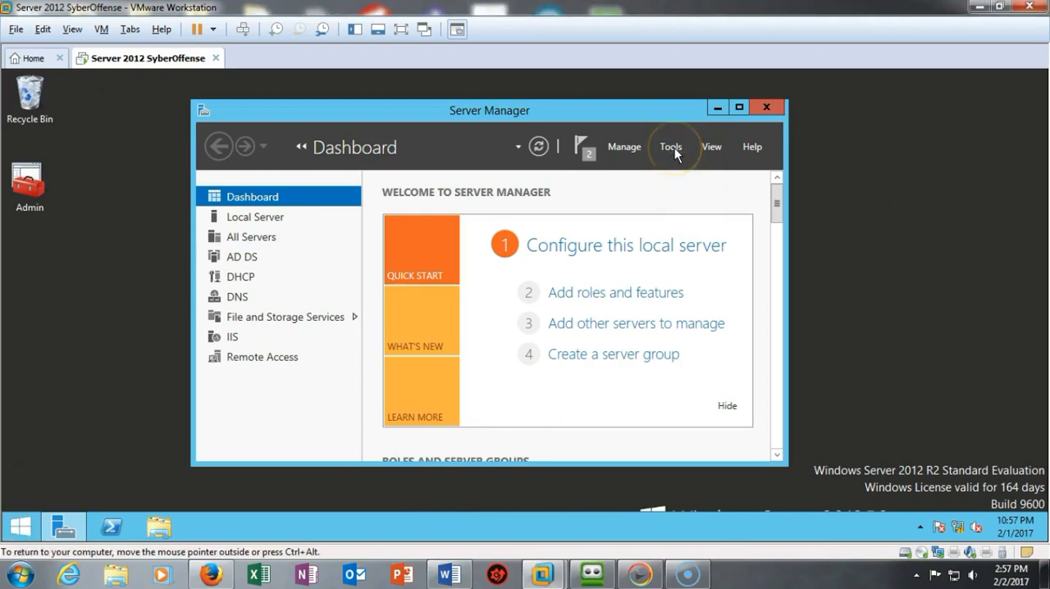
- Open the properties of the Administrator account from the Users container in Active Directory Users and Computers
{"action": "left_click", "coordinate": [672, 151]}
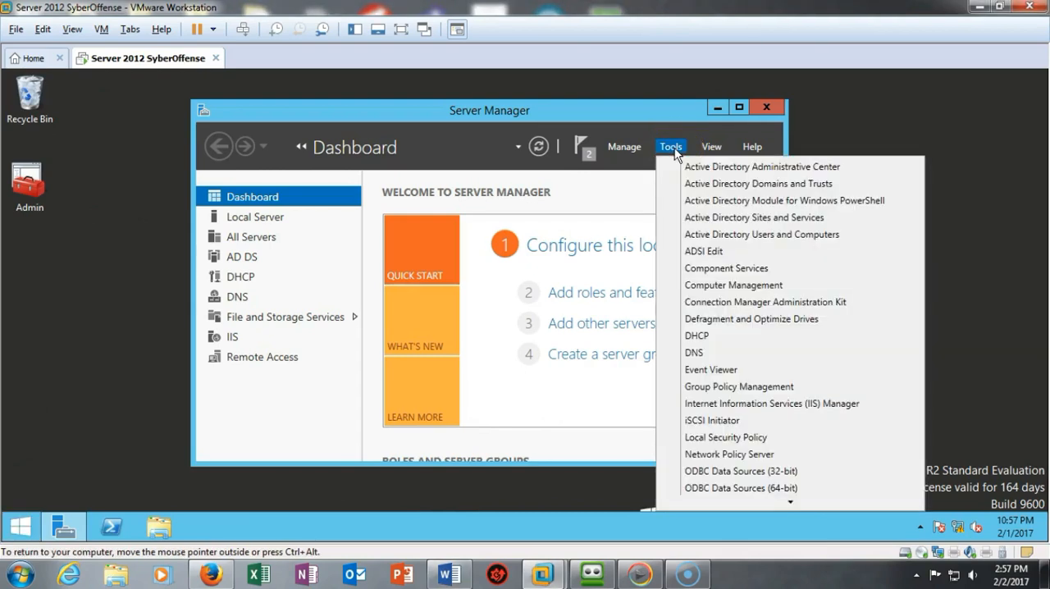
{"action": "left_click", "coordinate": [742, 237]}
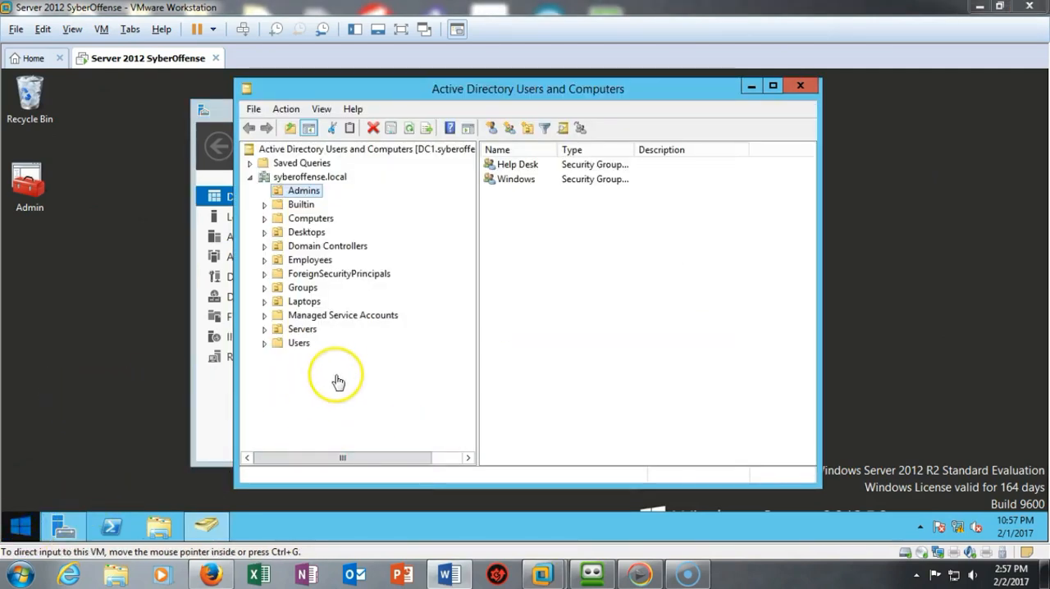
{"action": "left_click", "coordinate": [299, 344]}
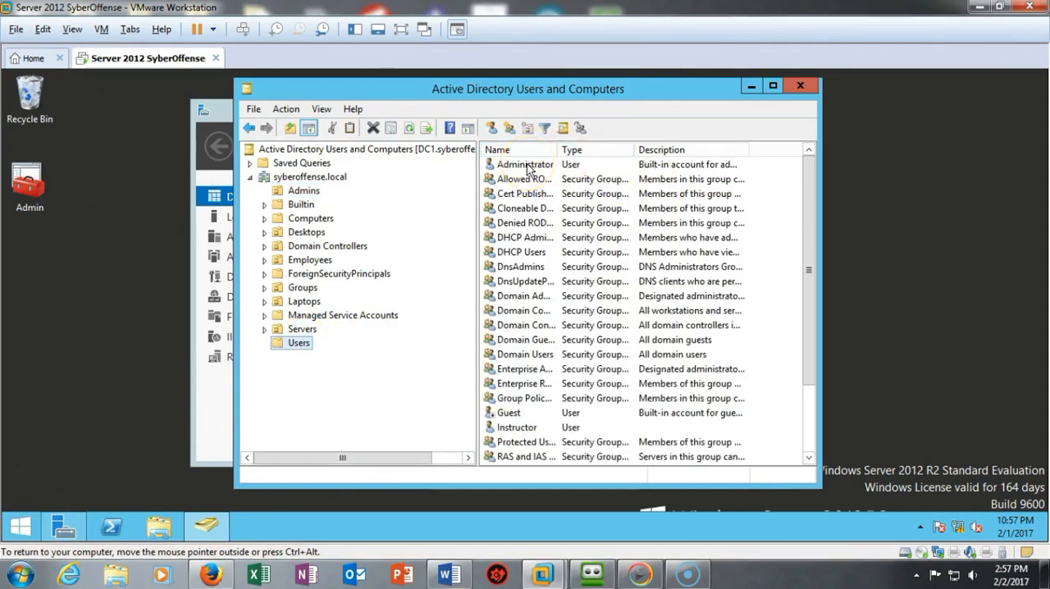
{"action": "right_click", "coordinate": [527, 165]}
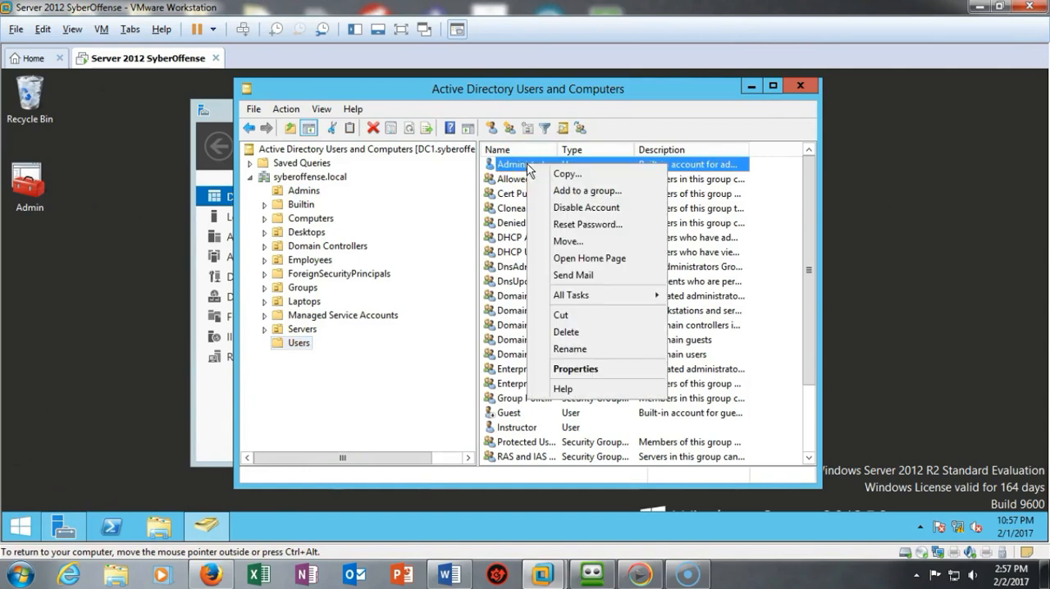
{"action": "left_click", "coordinate": [576, 370]}
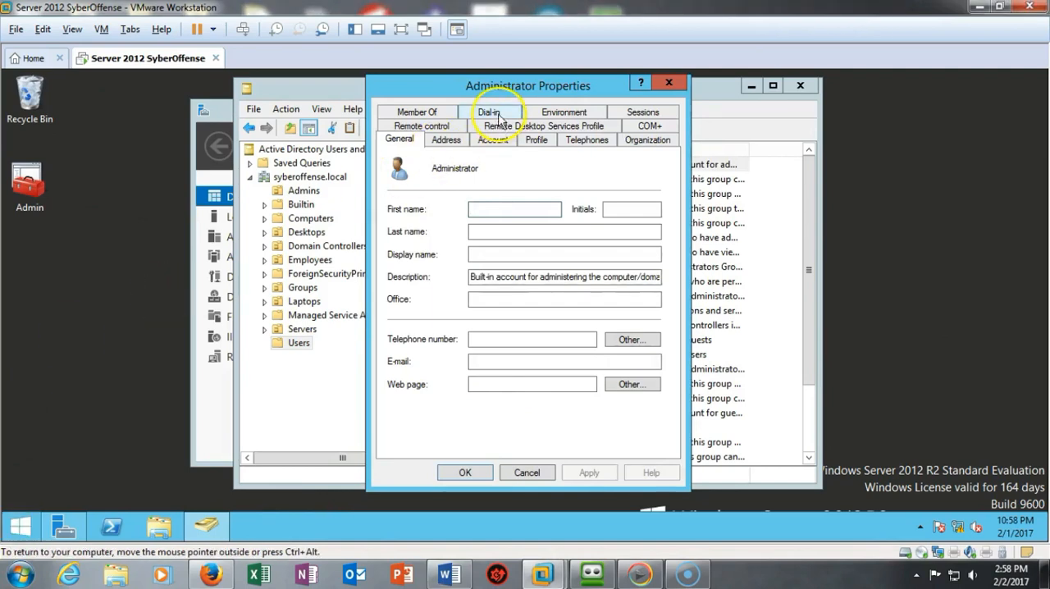
- Set the Administrator account's dial-in network access permission to Allow access, apply it, and close Active Directory Users and Computers
{"action": "left_click", "coordinate": [490, 113]}
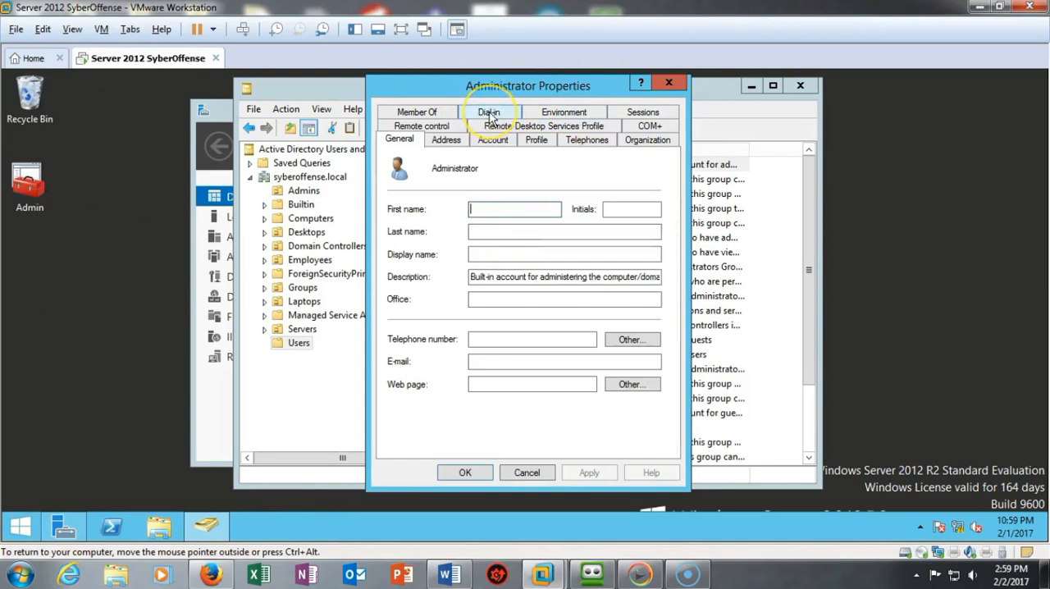
{"action": "left_click", "coordinate": [489, 114]}
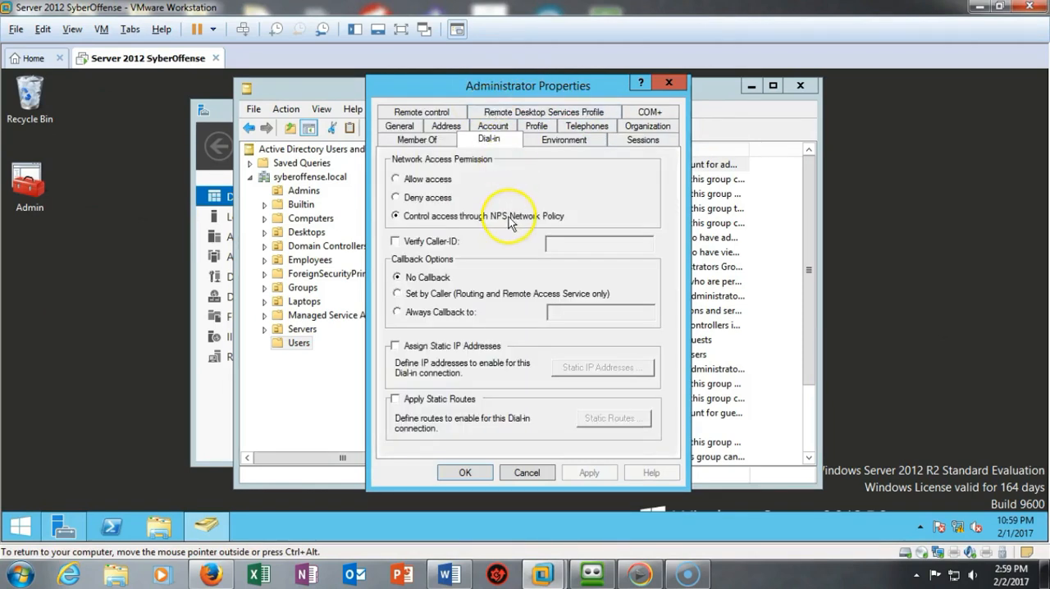
{"action": "left_click", "coordinate": [396, 179]}
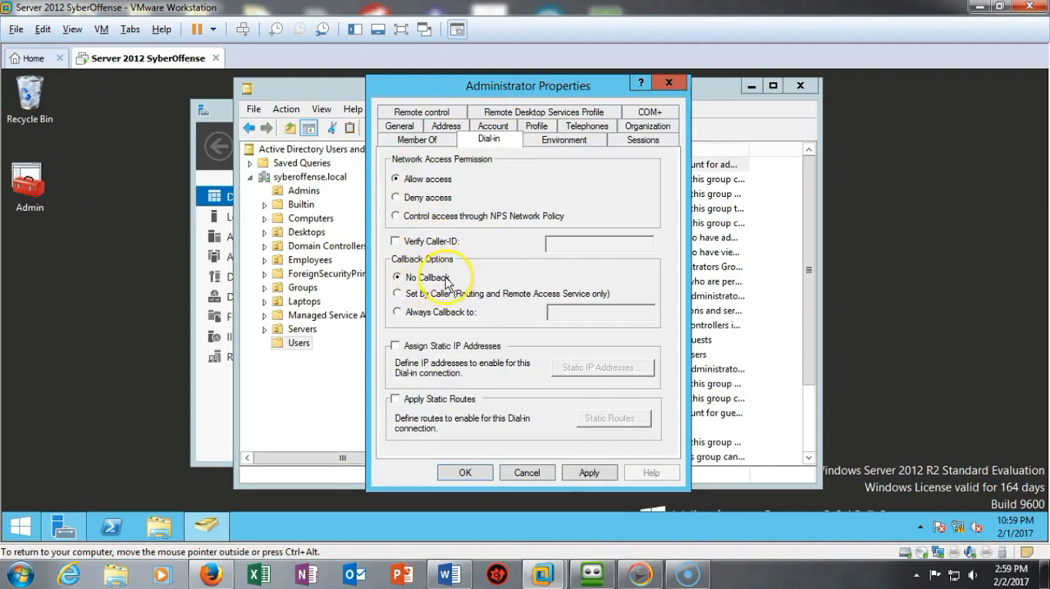
{"action": "left_click", "coordinate": [590, 474]}
{"action": "left_click", "coordinate": [462, 474]}
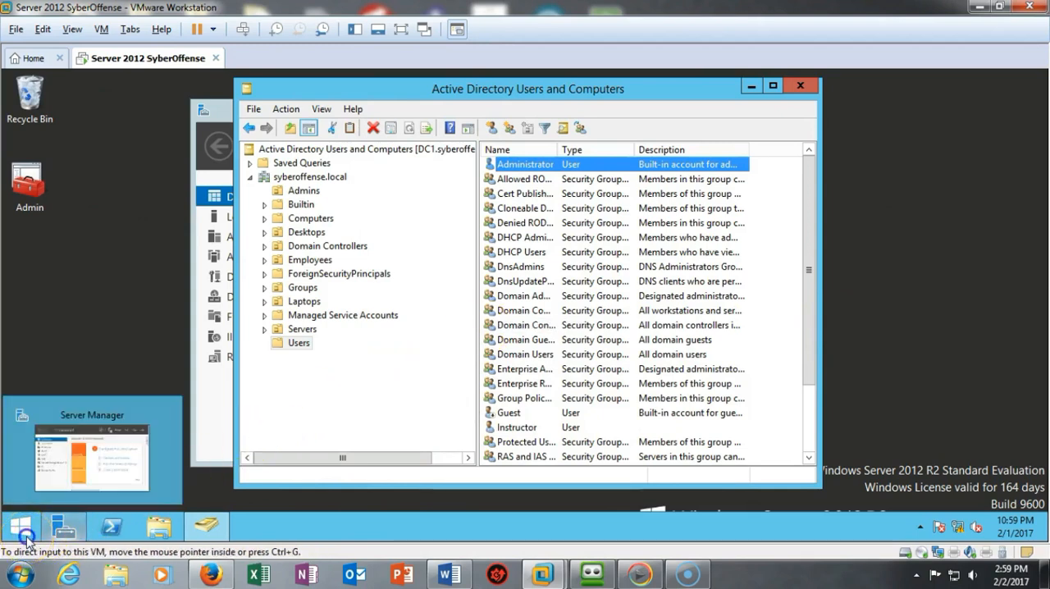
{"action": "left_click", "coordinate": [800, 86]}
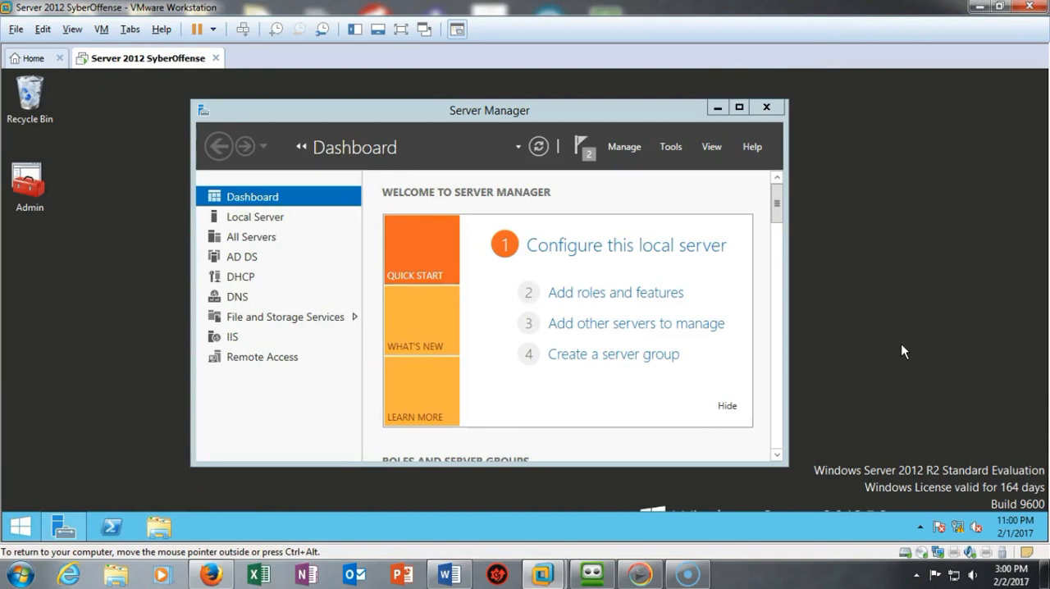
- Search the server for "wf" and open Windows Firewall with Advanced Security
{"action": "key", "text": "super+r"}
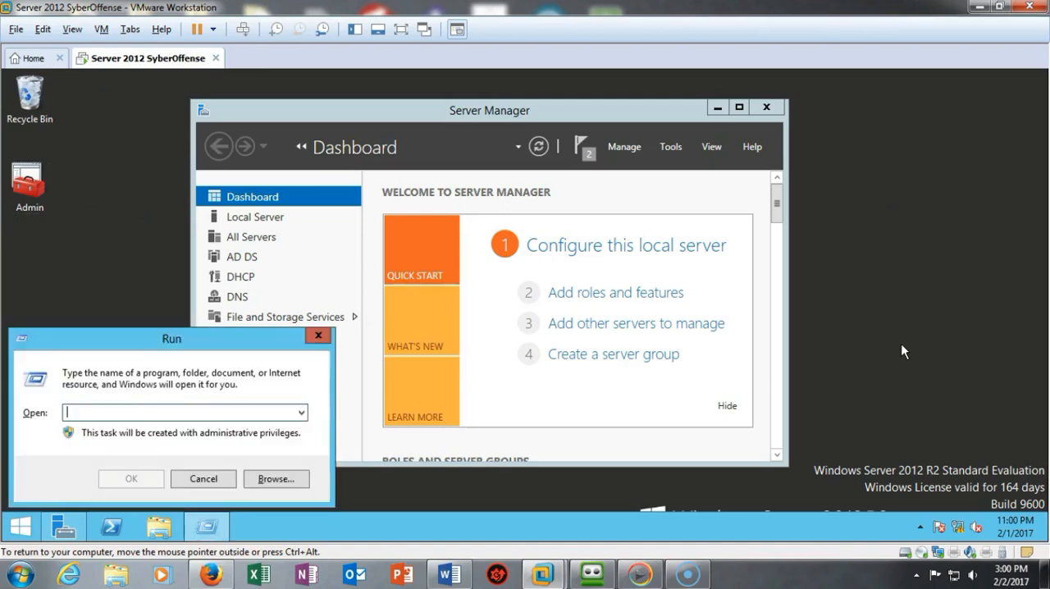
{"action": "key", "text": "Escape"}
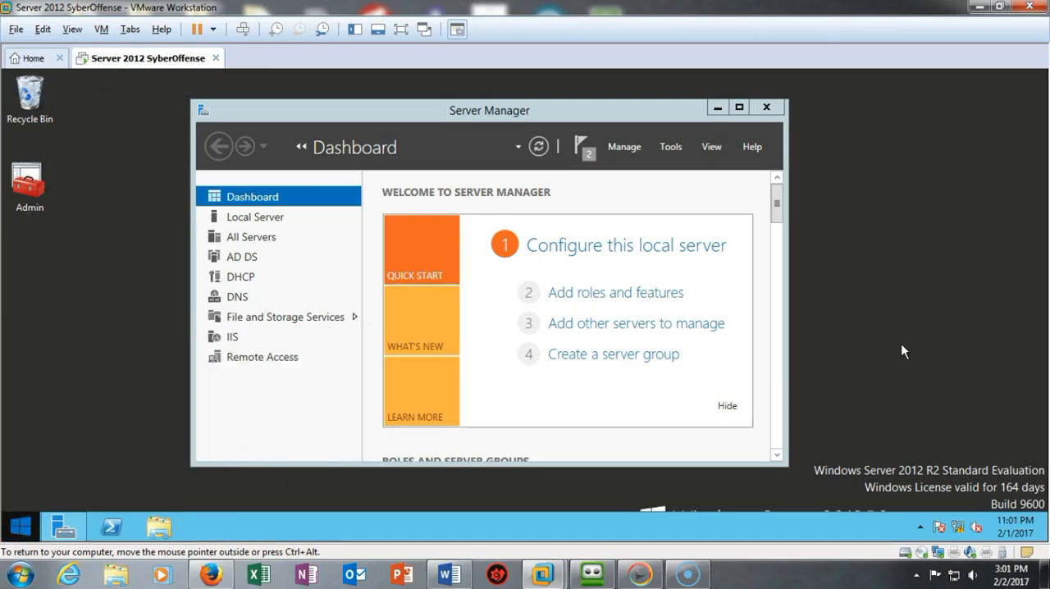
{"action": "key", "text": "super"}
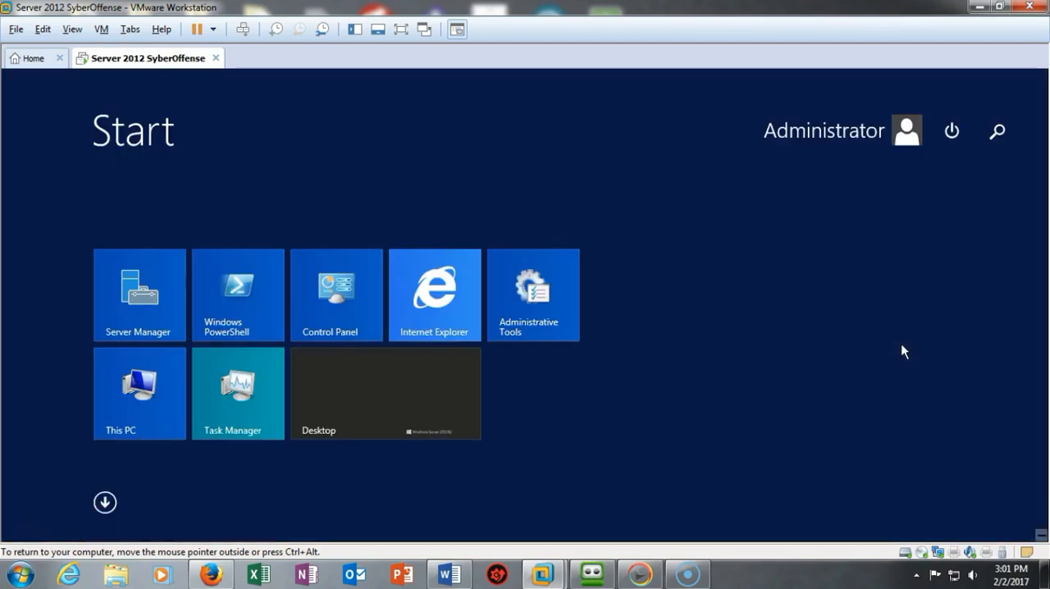
{"action": "left_click", "coordinate": [993, 136]}
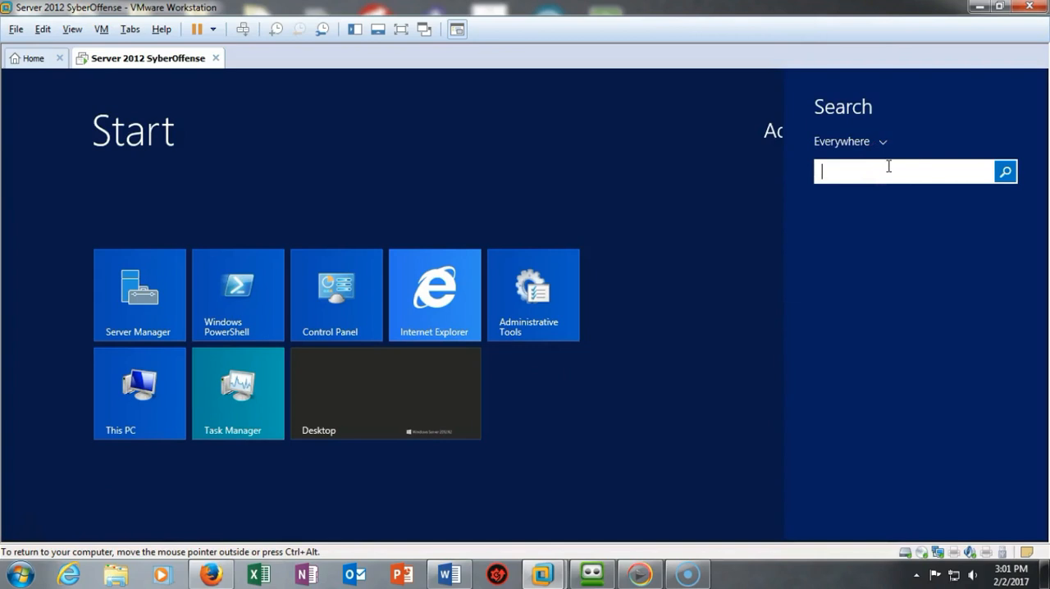
{"action": "type", "text": "wf"}
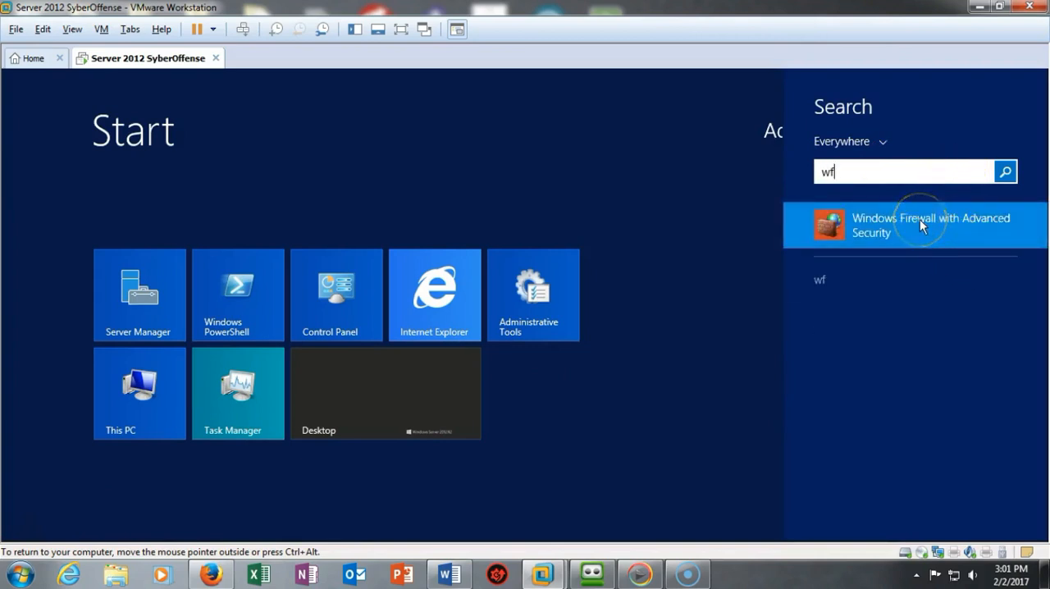
{"action": "left_click", "coordinate": [920, 219]}
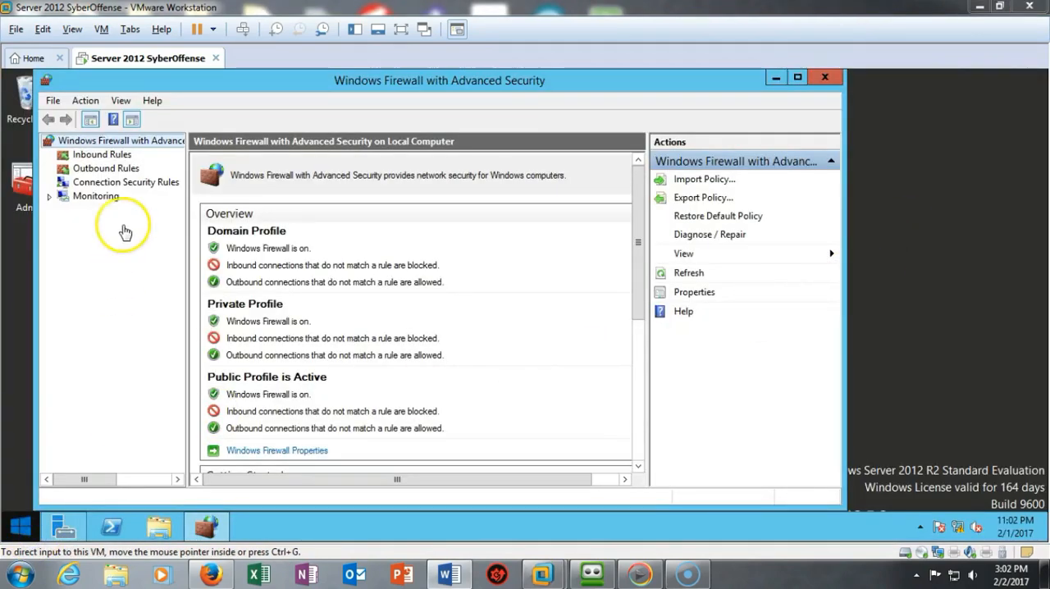
- Examine the server's inbound firewall rules for Routing and Remote Access and Secure Socket Tunneling Protocol, then close the firewall console
{"action": "left_click", "coordinate": [105, 158]}
{"action": "left_click", "coordinate": [105, 156]}
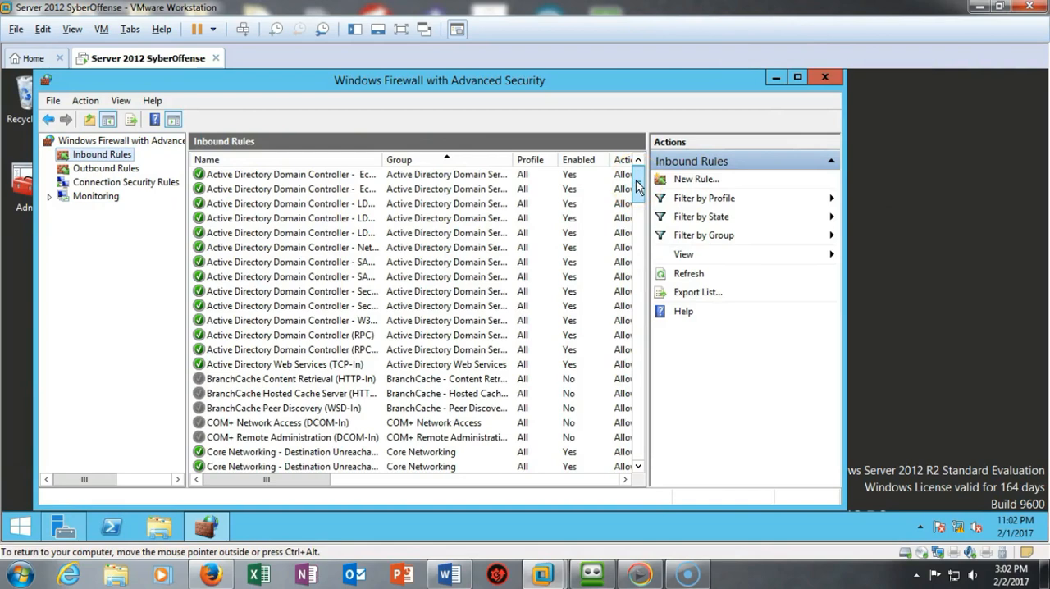
{"action": "left_click_drag", "start_coordinate": [638, 187], "coordinate": [638, 399]}
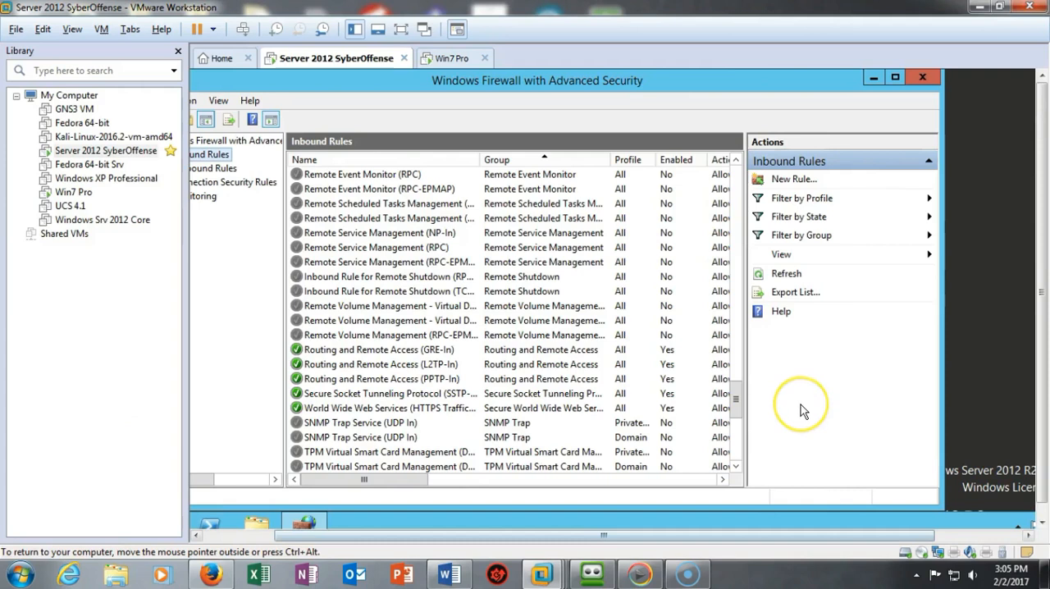
{"action": "left_click", "coordinate": [923, 78]}
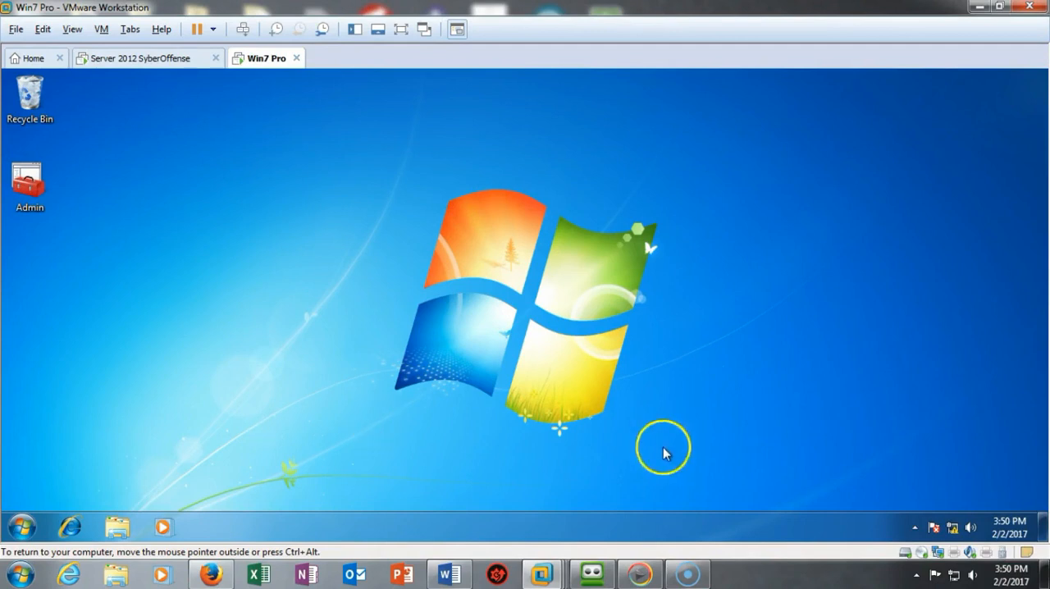
- Open the advanced Windows Firewall settings on the Windows 7 client by way of the Network and Sharing Center
{"action": "mouse_move", "coordinate": [954, 529]}
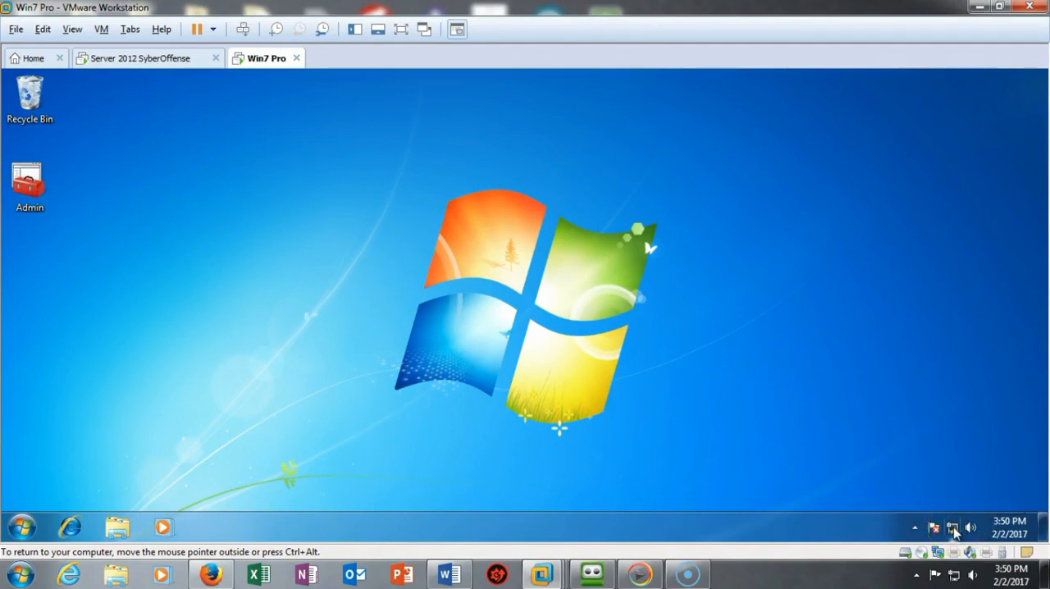
{"action": "right_click", "coordinate": [954, 531]}
{"action": "left_click", "coordinate": [929, 517]}
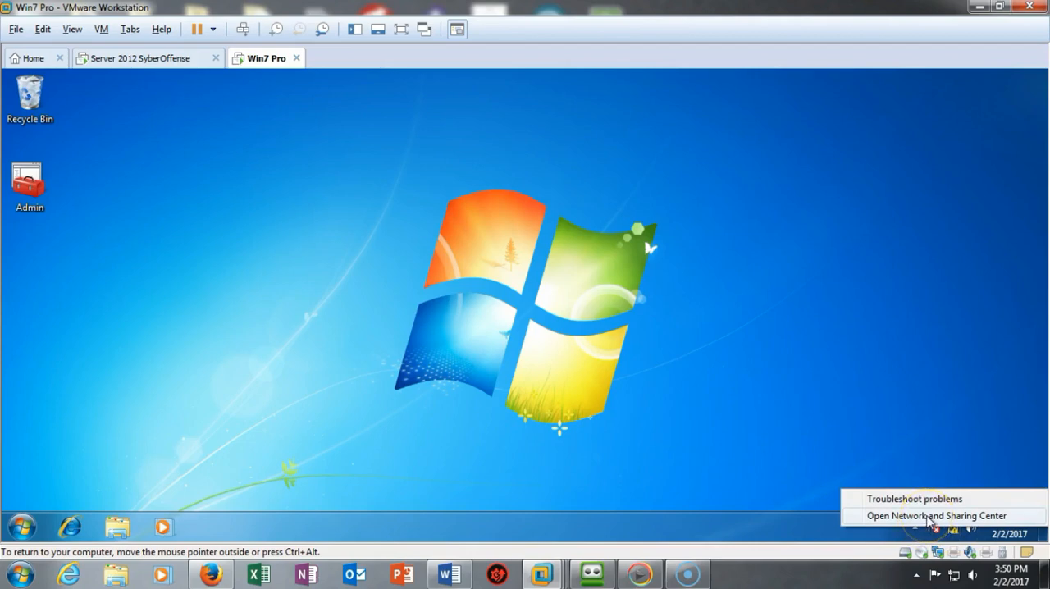
{"action": "left_click", "coordinate": [929, 517]}
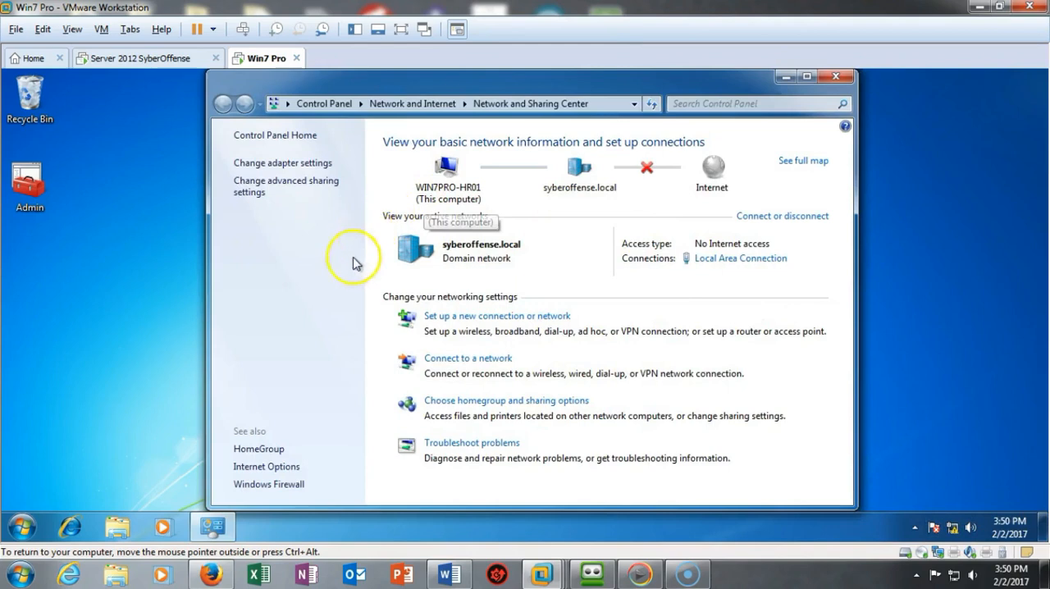
{"action": "left_click", "coordinate": [295, 486]}
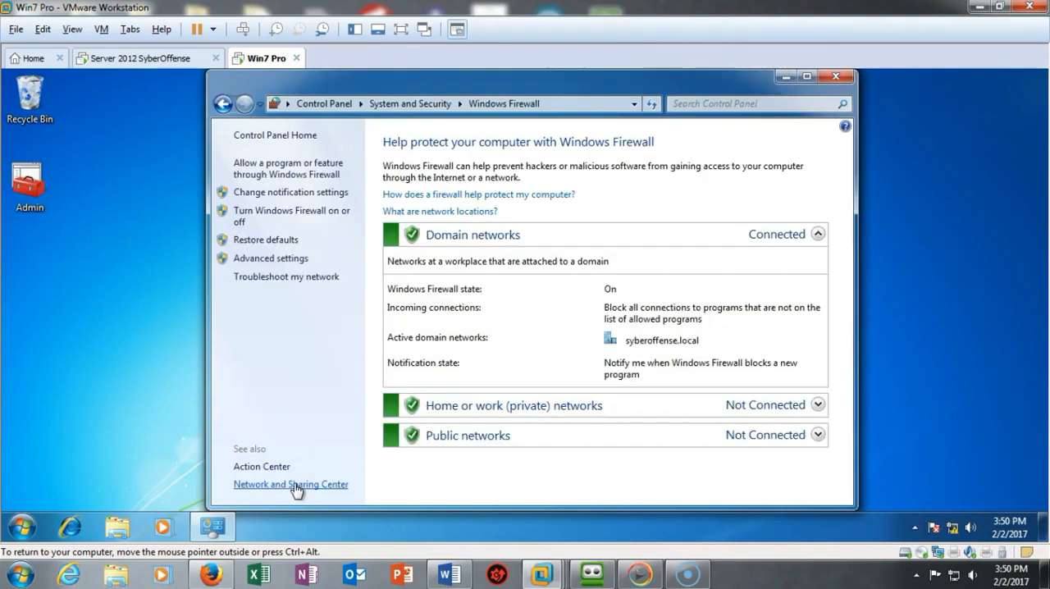
{"action": "left_click", "coordinate": [276, 261]}
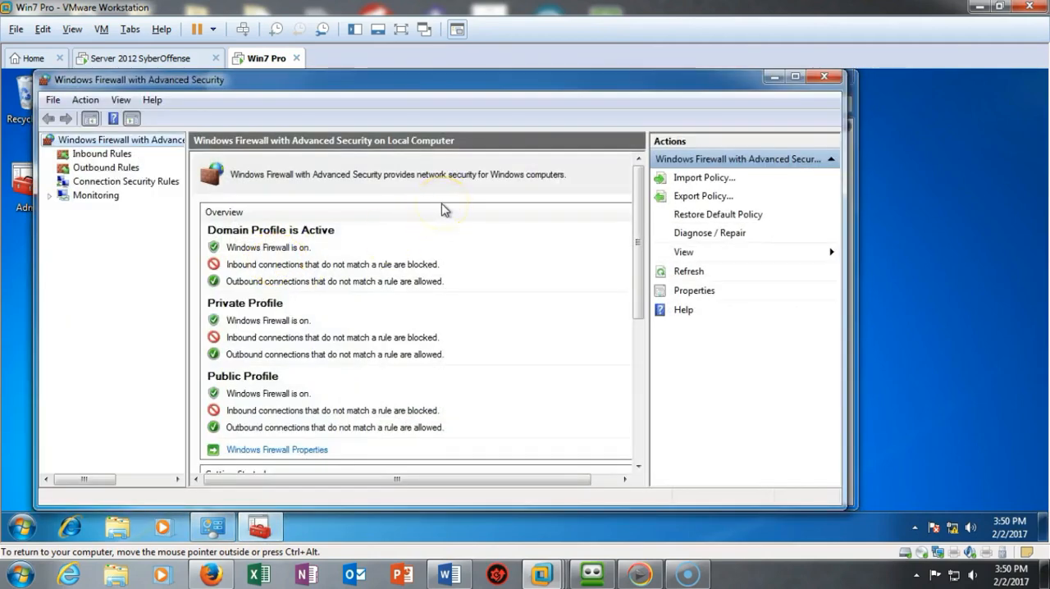
- Check the client's inbound firewall rule Routing and Remote Access (PPTP-In) and close the advanced firewall console
{"action": "left_click", "coordinate": [103, 155]}
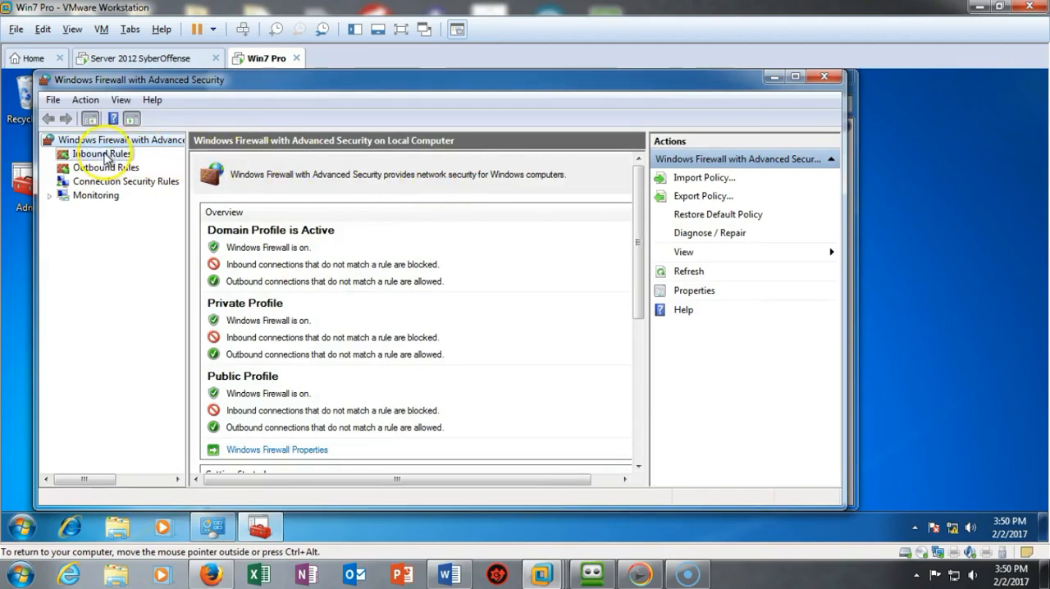
{"action": "left_click_drag", "start_coordinate": [638, 188], "coordinate": [640, 389]}
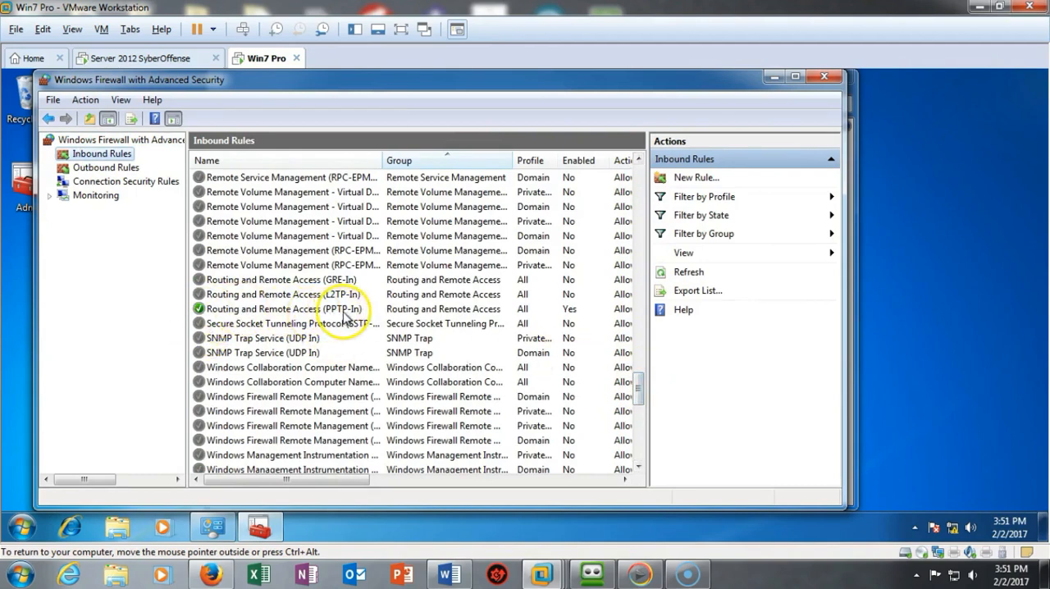
{"action": "left_click", "coordinate": [242, 310]}
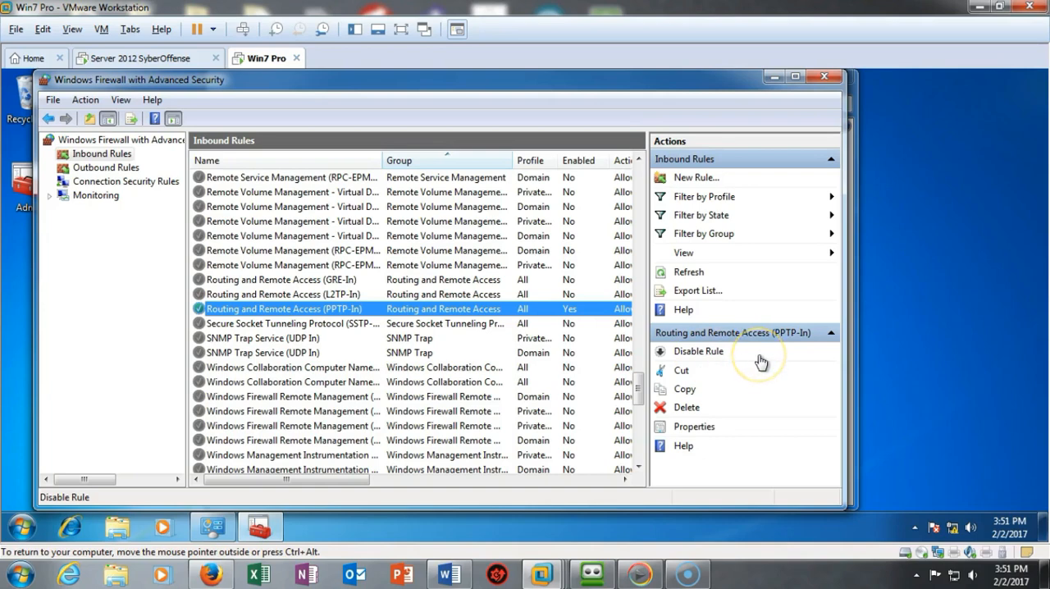
{"action": "left_click", "coordinate": [825, 77]}
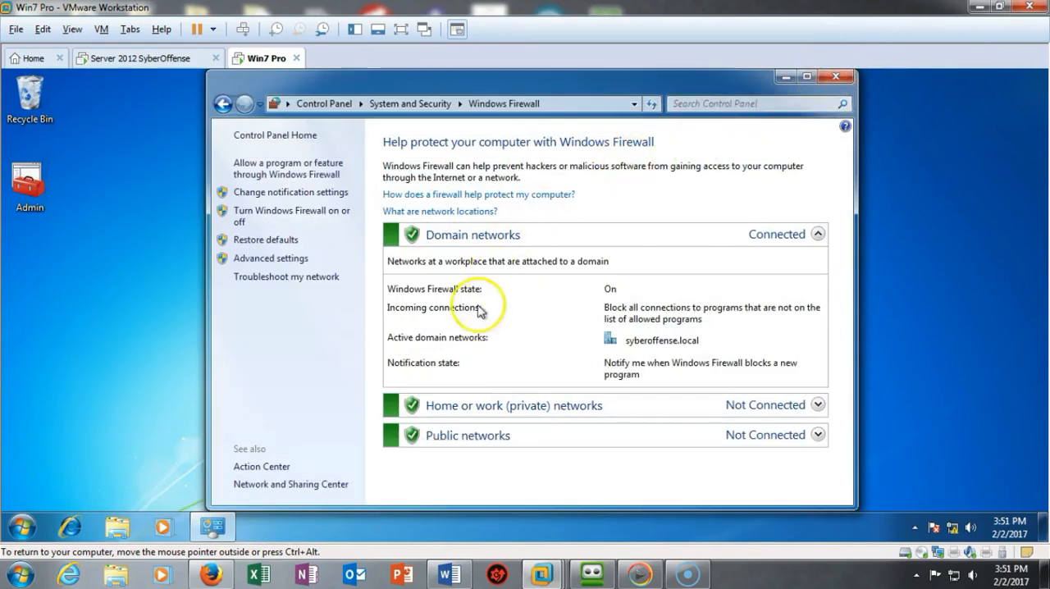
- Begin a new Connect to a workplace connection from the Network and Sharing Center, choosing Use my Internet connection (VPN)
{"action": "left_click", "coordinate": [303, 485]}
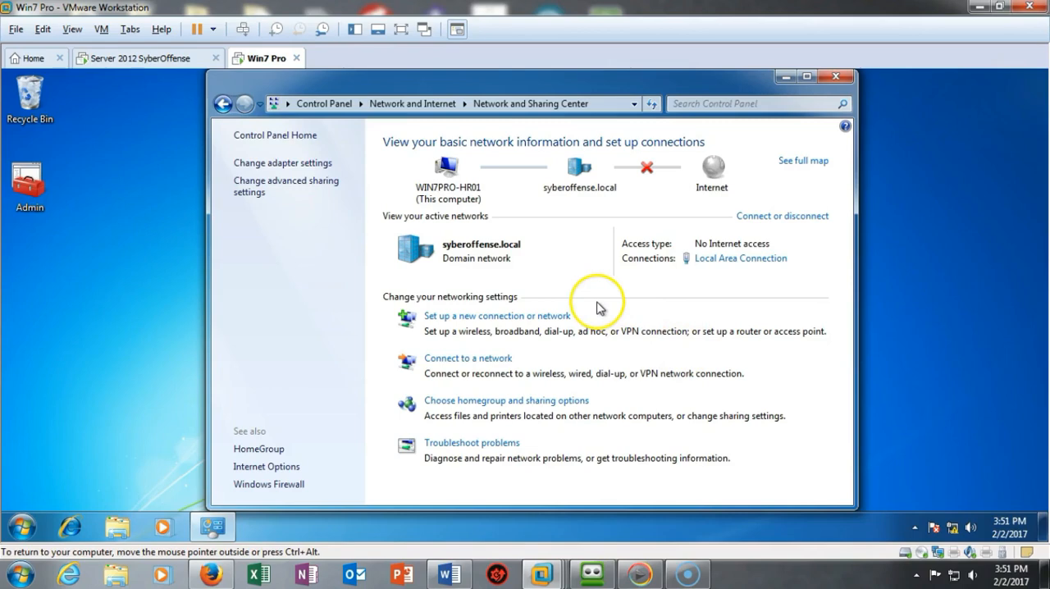
{"action": "left_click", "coordinate": [510, 324]}
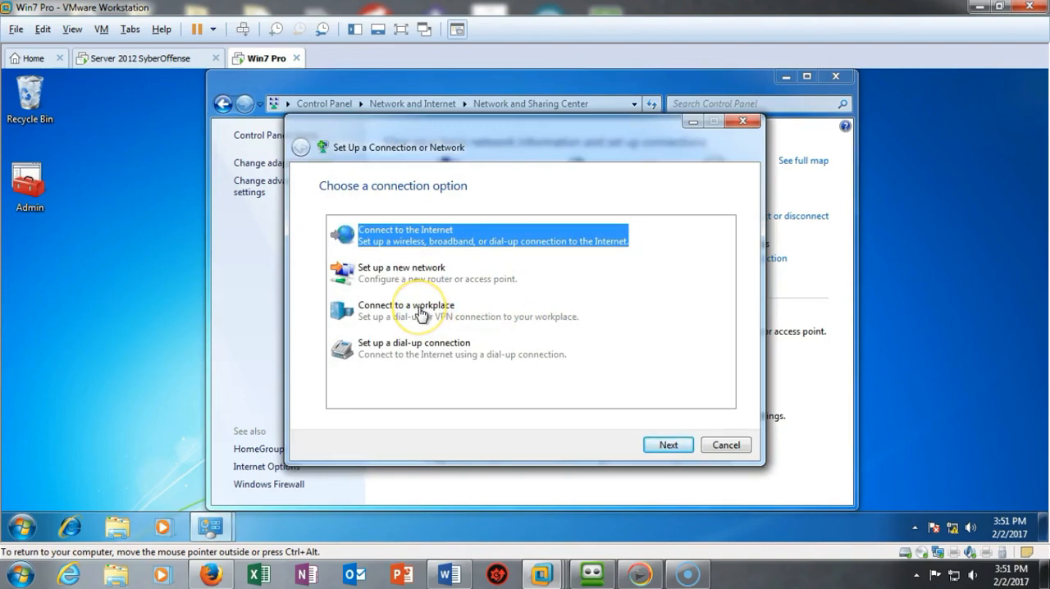
{"action": "left_click", "coordinate": [420, 313]}
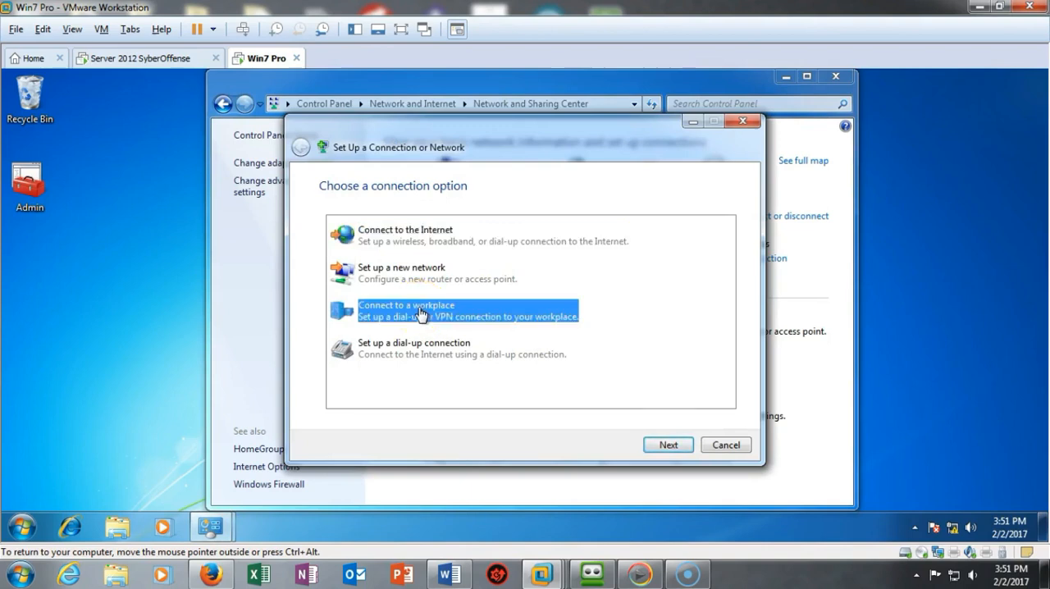
{"action": "left_click", "coordinate": [666, 445]}
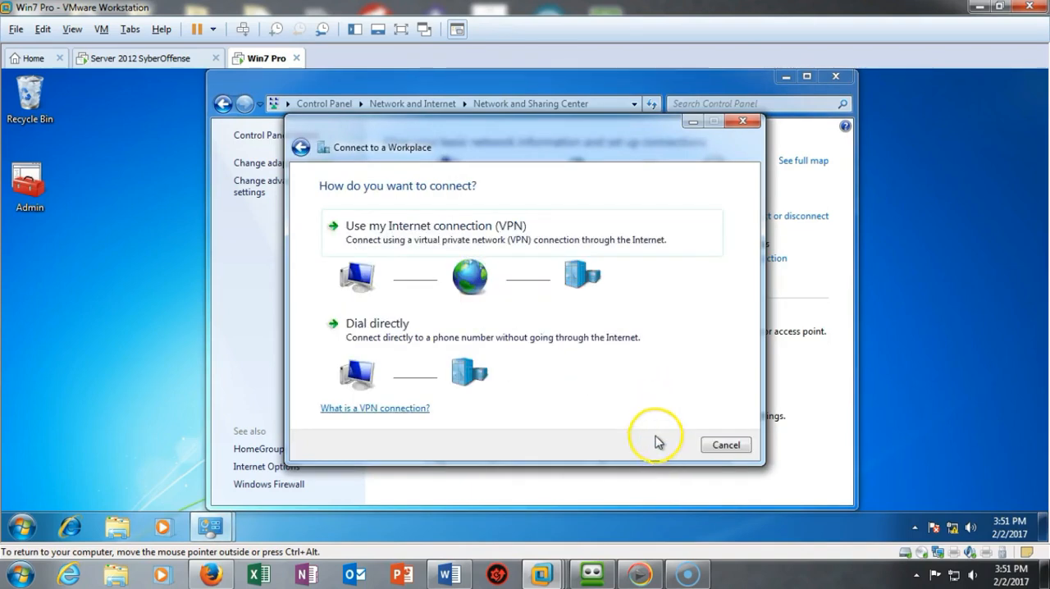
{"action": "left_click", "coordinate": [411, 235]}
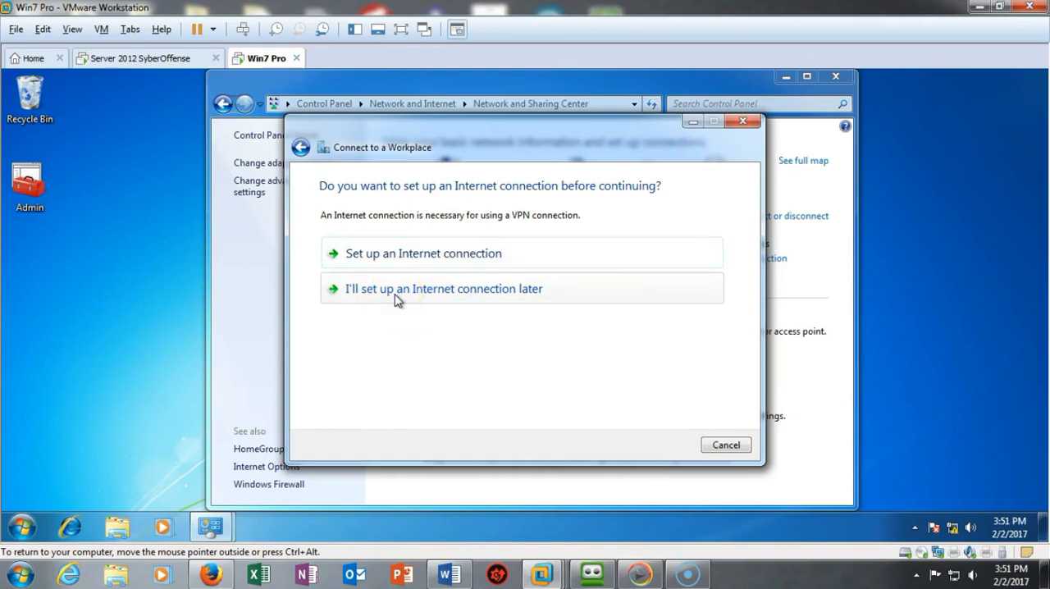
- Postpone the Internet connection setup and give the VPN connection the Internet address 192.168.5.10, keeping the destination name VPN Connection
{"action": "left_click", "coordinate": [452, 385]}
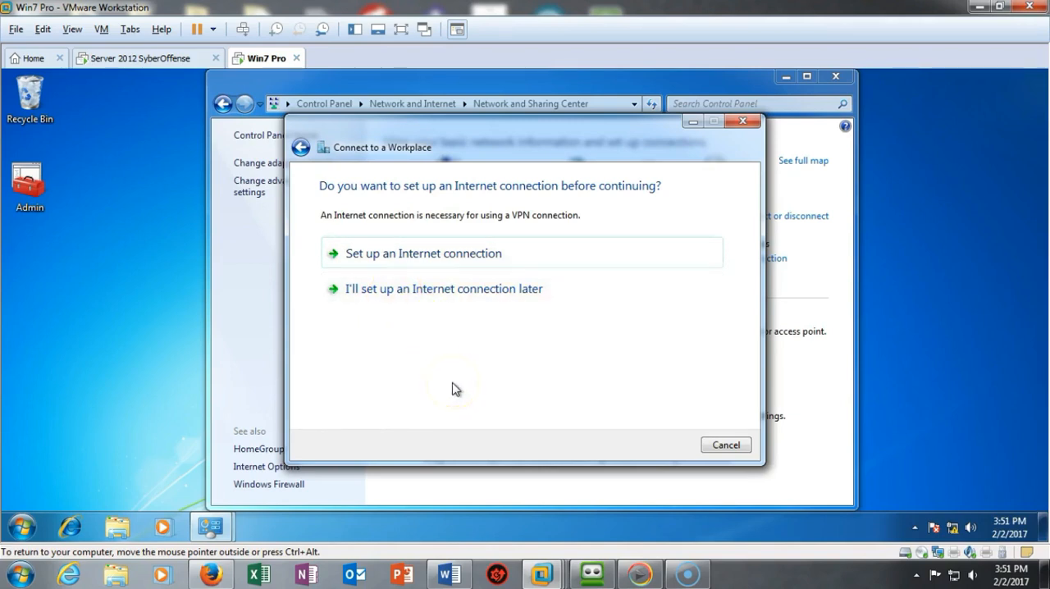
{"action": "left_click", "coordinate": [486, 291]}
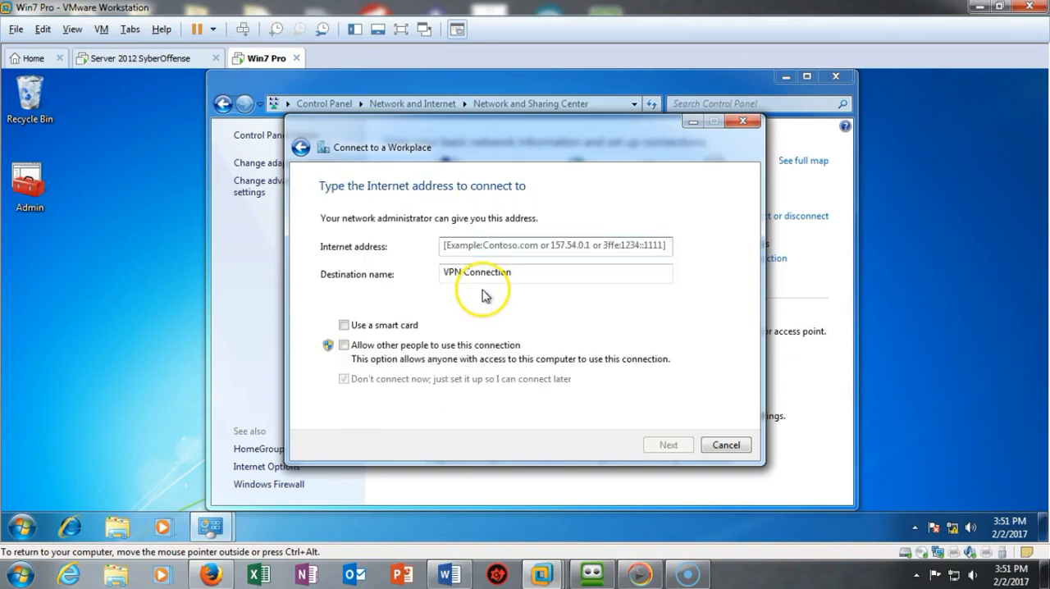
{"action": "type", "text": "192.168.5.10"}
{"action": "left_click", "coordinate": [572, 306]}
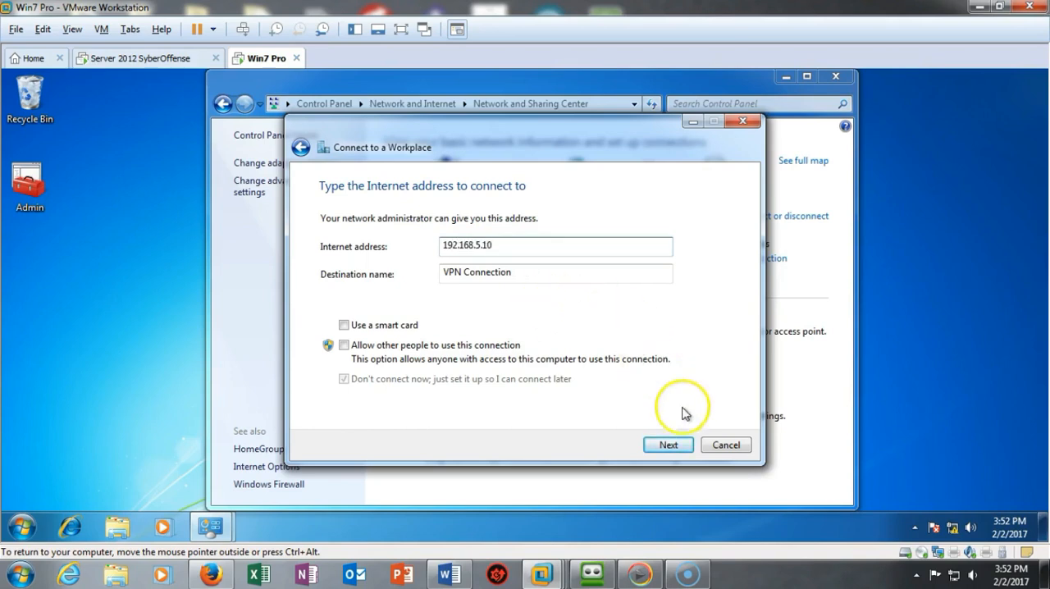
{"action": "left_click", "coordinate": [667, 447]}
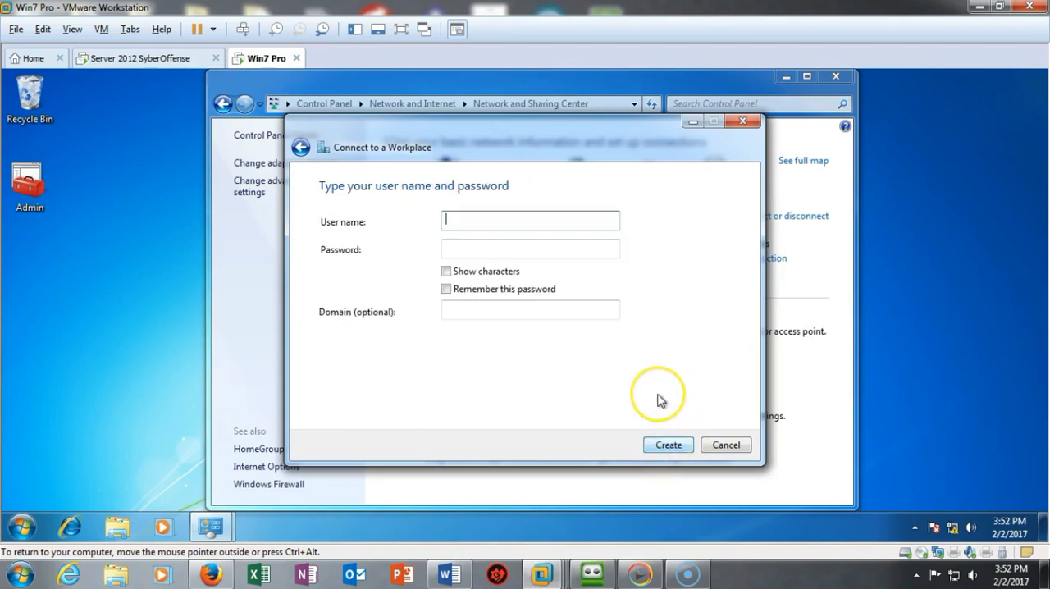
- Enter the user name administrator and the account password, leave the domain blank, create the VPN connection and close the wizard
{"action": "type", "text": "admi"}
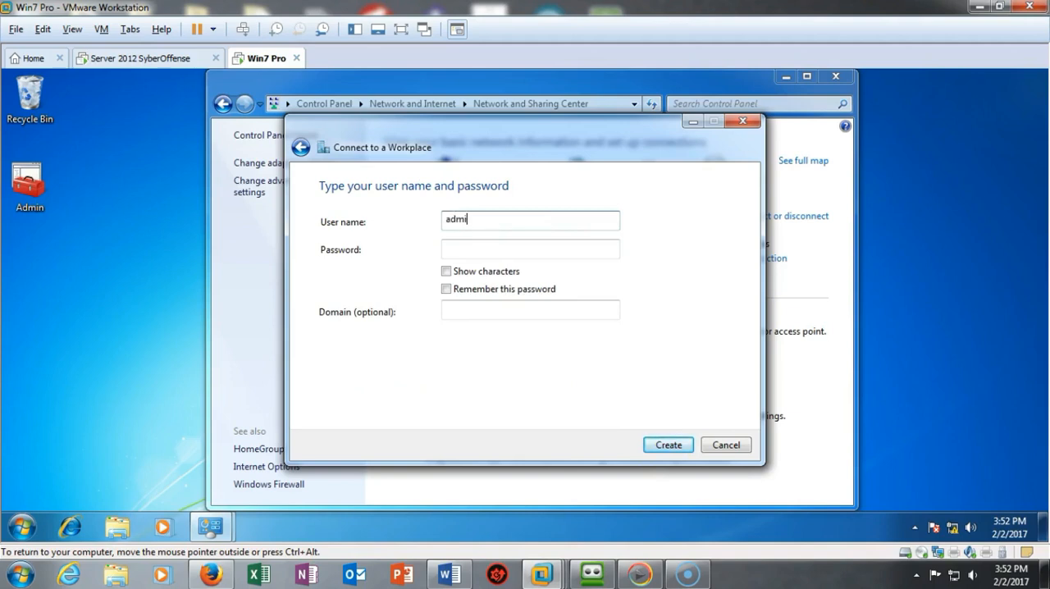
{"action": "type", "text": "nistrator"}
{"action": "left_click", "coordinate": [462, 249]}
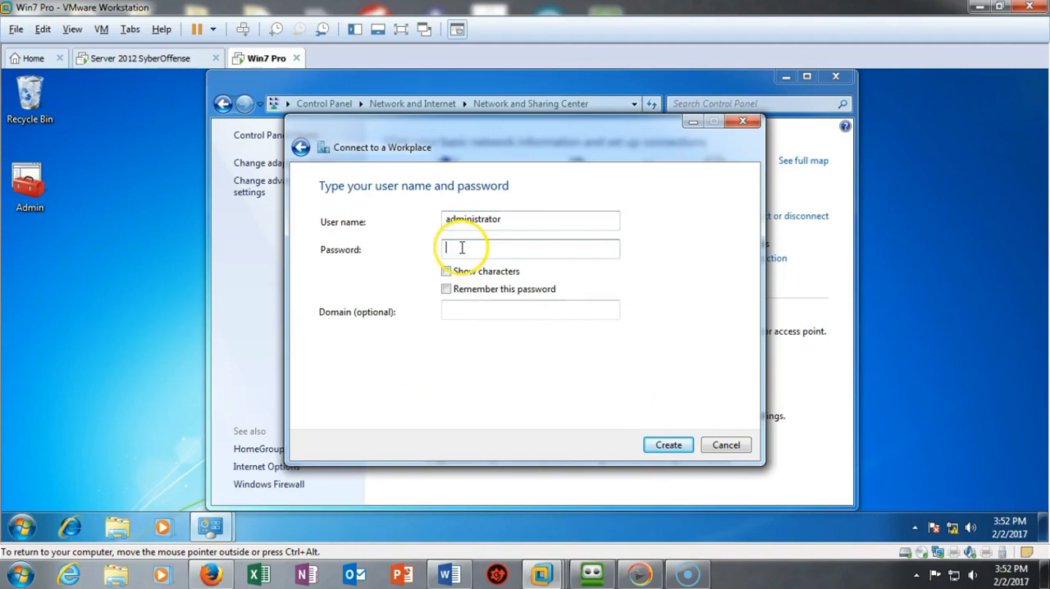
{"action": "key", "text": "ctrl+v"}
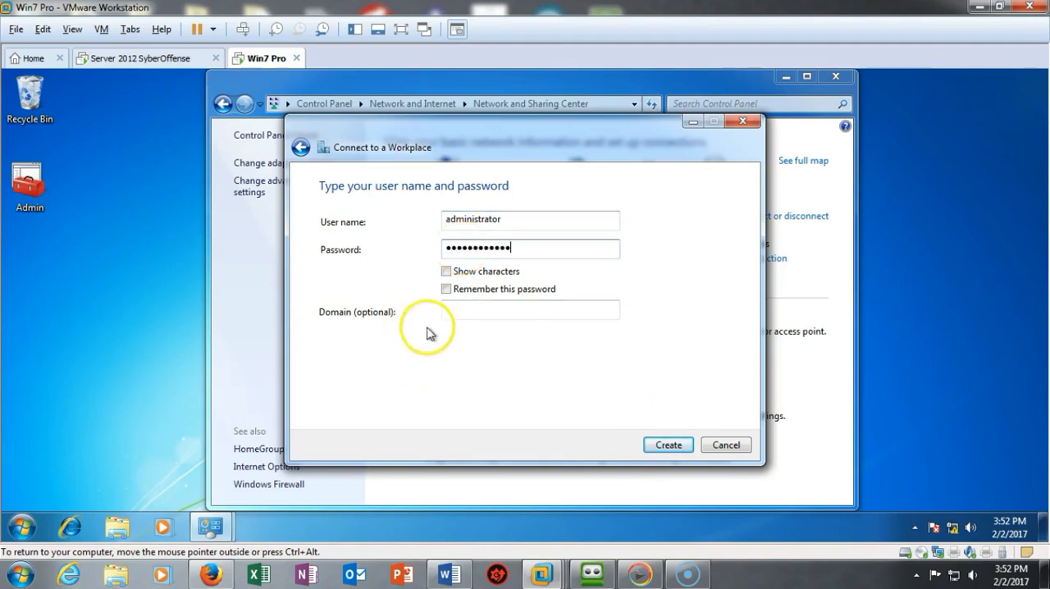
{"action": "left_click", "coordinate": [458, 315]}
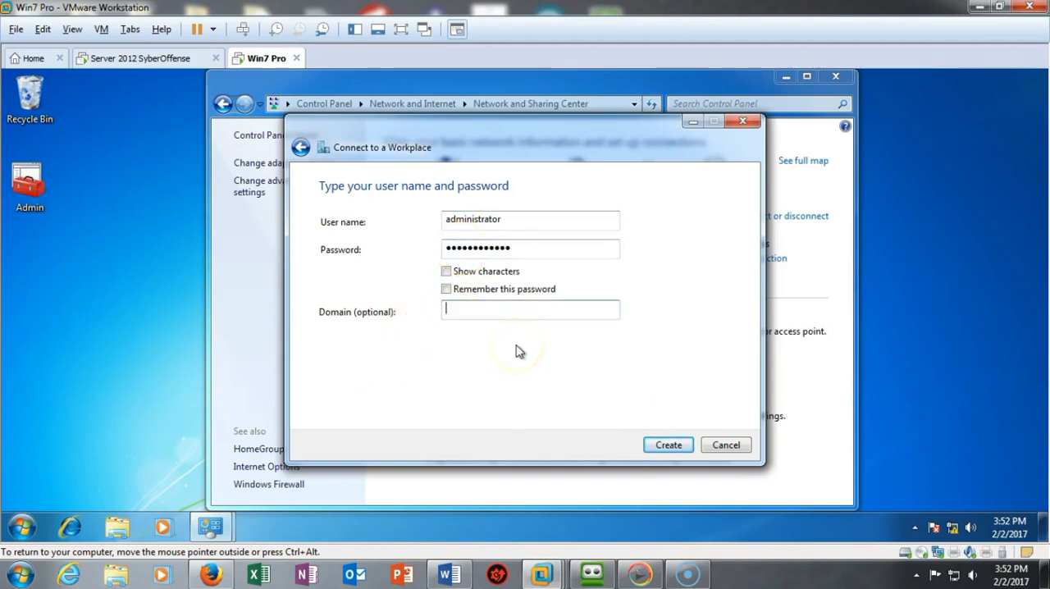
{"action": "left_click", "coordinate": [669, 447]}
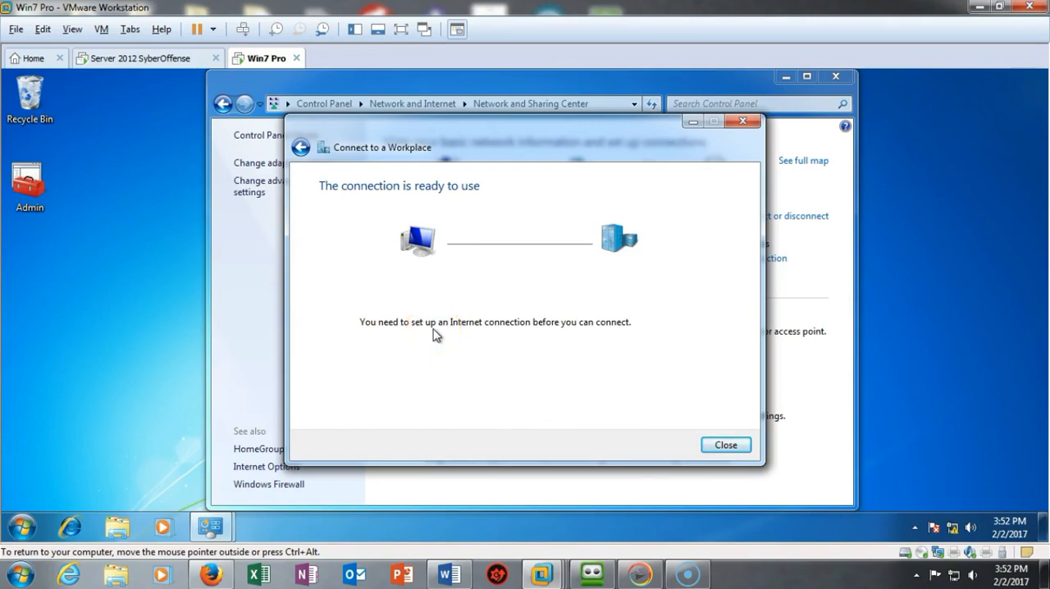
{"action": "left_click", "coordinate": [725, 447]}
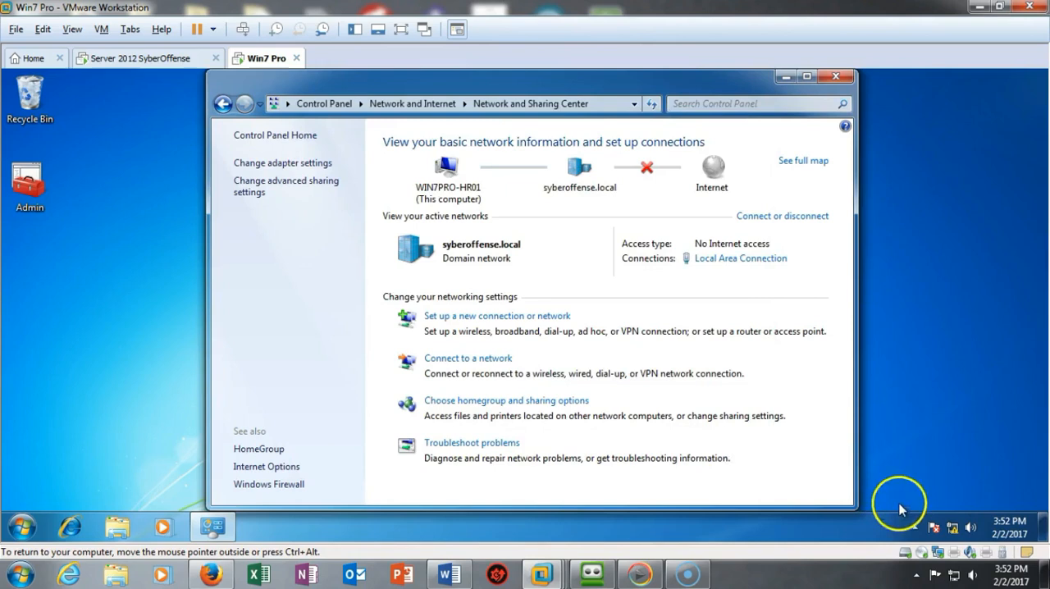
- Connect VPN Connection with the account password and domain SYBEROFFENSE, saving the user name and password for Me only
{"action": "left_click", "coordinate": [953, 530]}
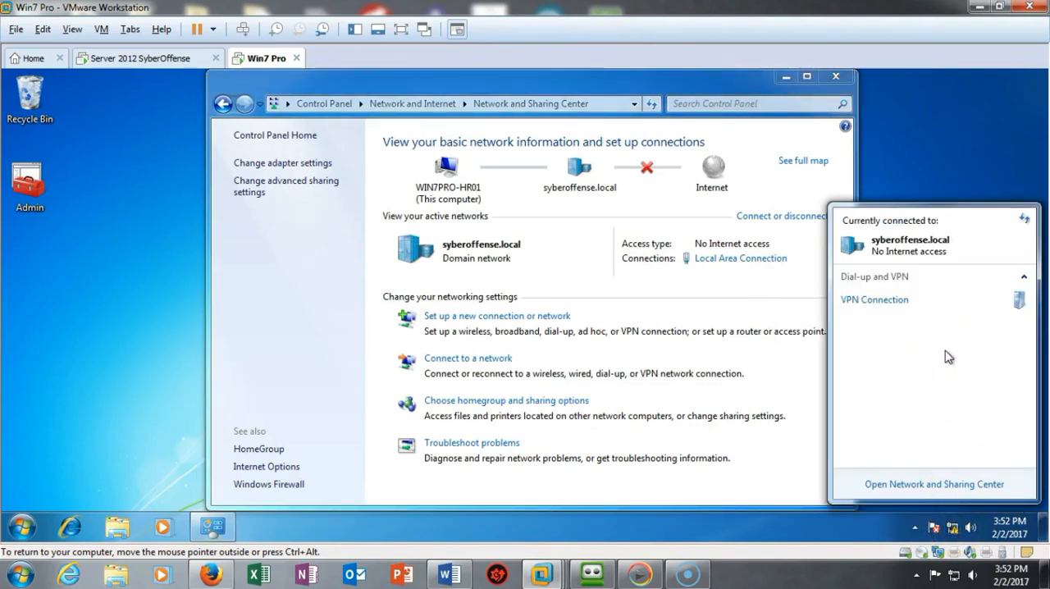
{"action": "left_click", "coordinate": [884, 304]}
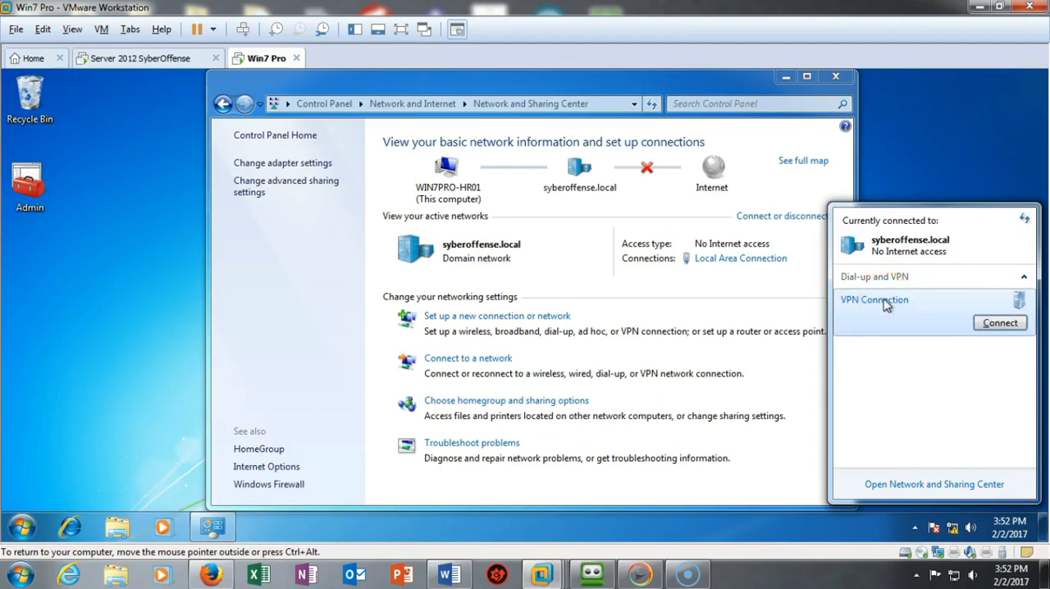
{"action": "left_click", "coordinate": [988, 323]}
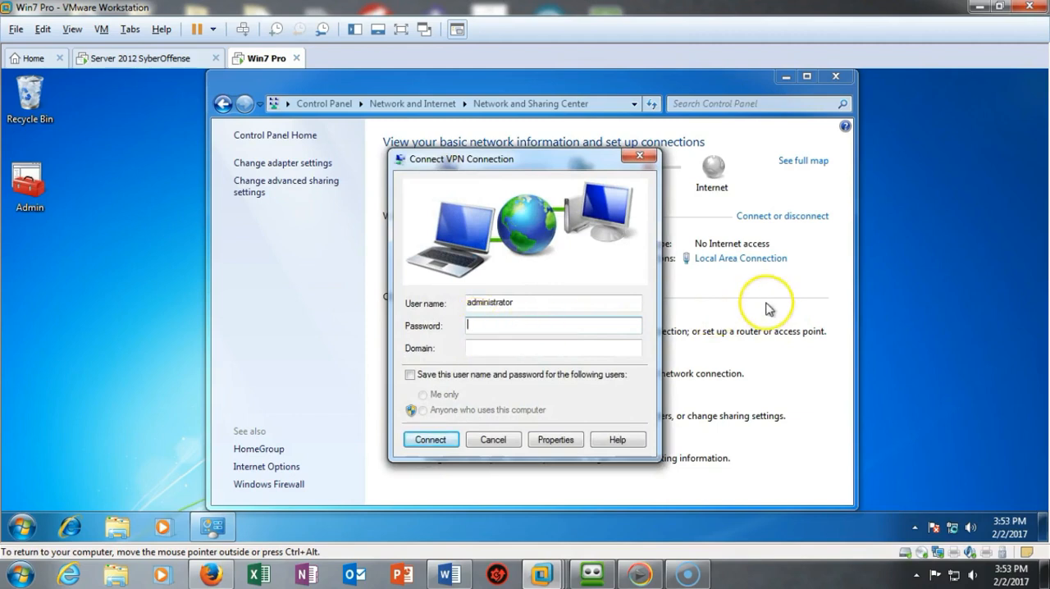
{"action": "key", "text": "ctrl+v"}
{"action": "left_click", "coordinate": [525, 351]}
{"action": "type", "text": "SYBEROFFENSE"}
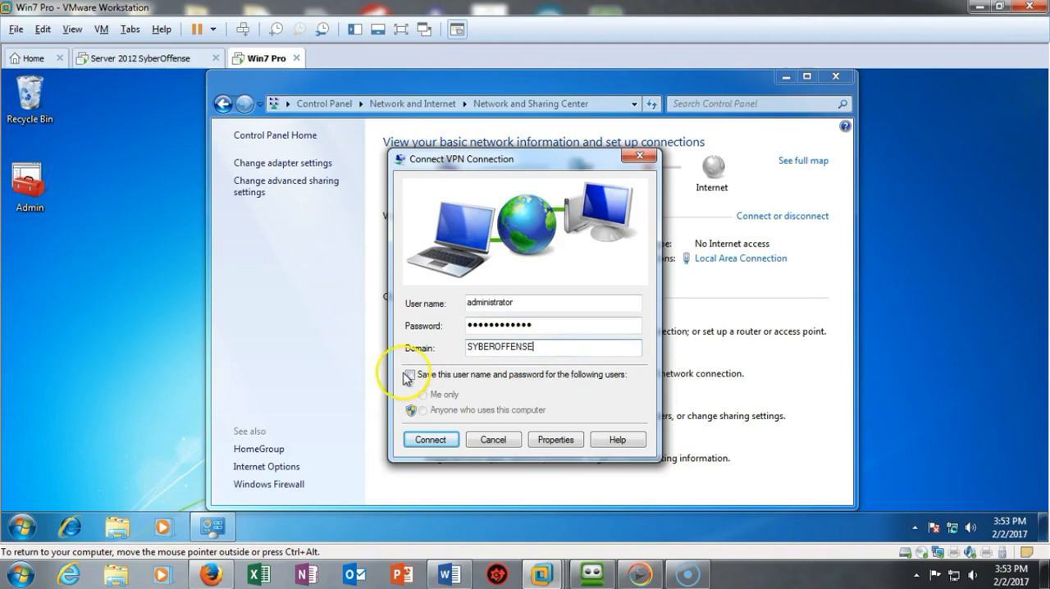
{"action": "left_click", "coordinate": [411, 375]}
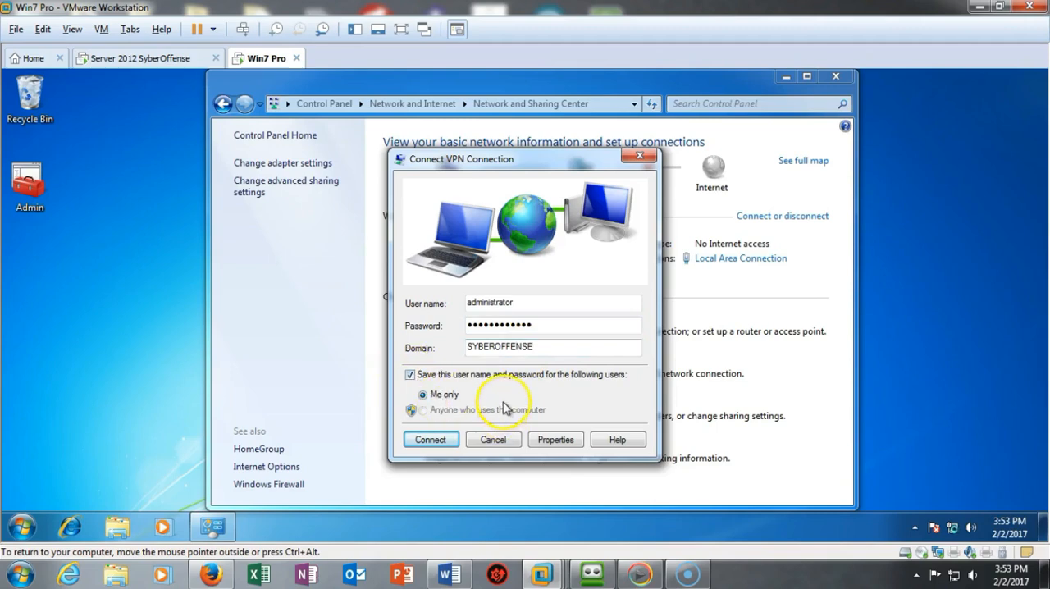
{"action": "left_click", "coordinate": [430, 443]}
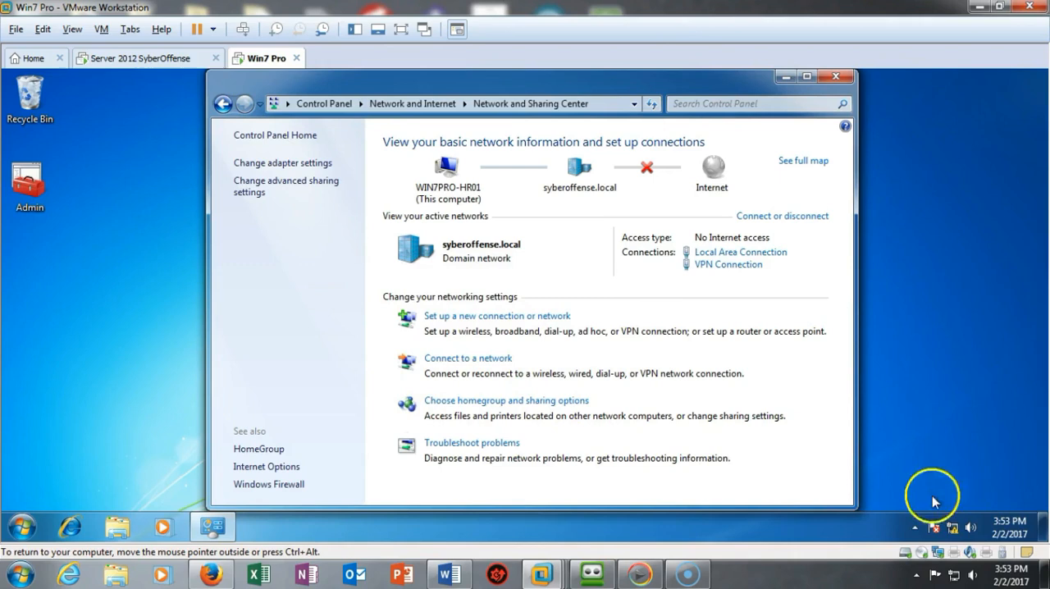
- Check the status of VPN Connection in the client's list of available network connections
{"action": "left_click", "coordinate": [954, 532]}
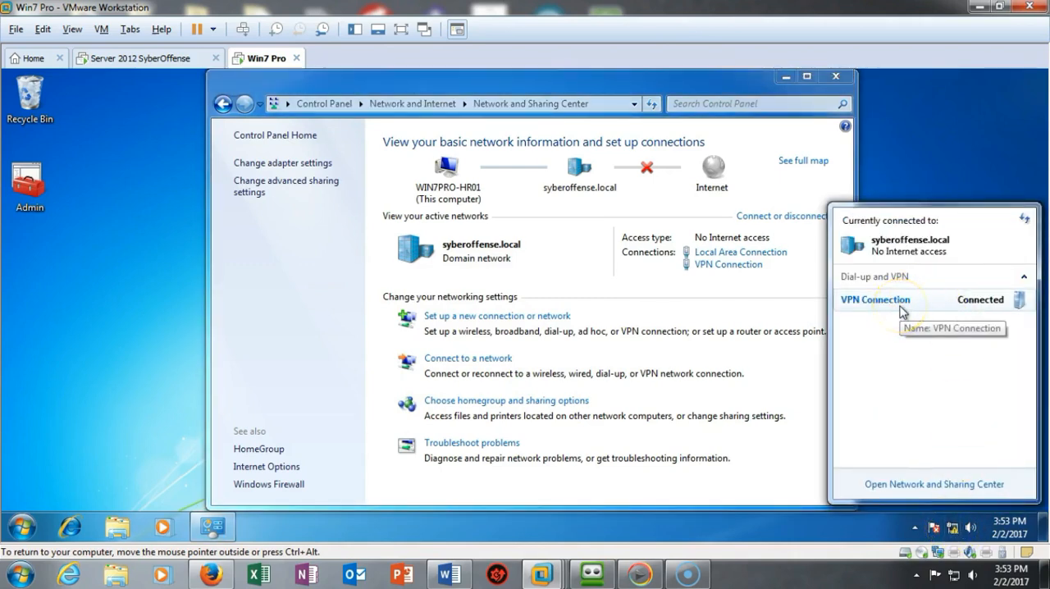
{"action": "left_click", "coordinate": [908, 365]}
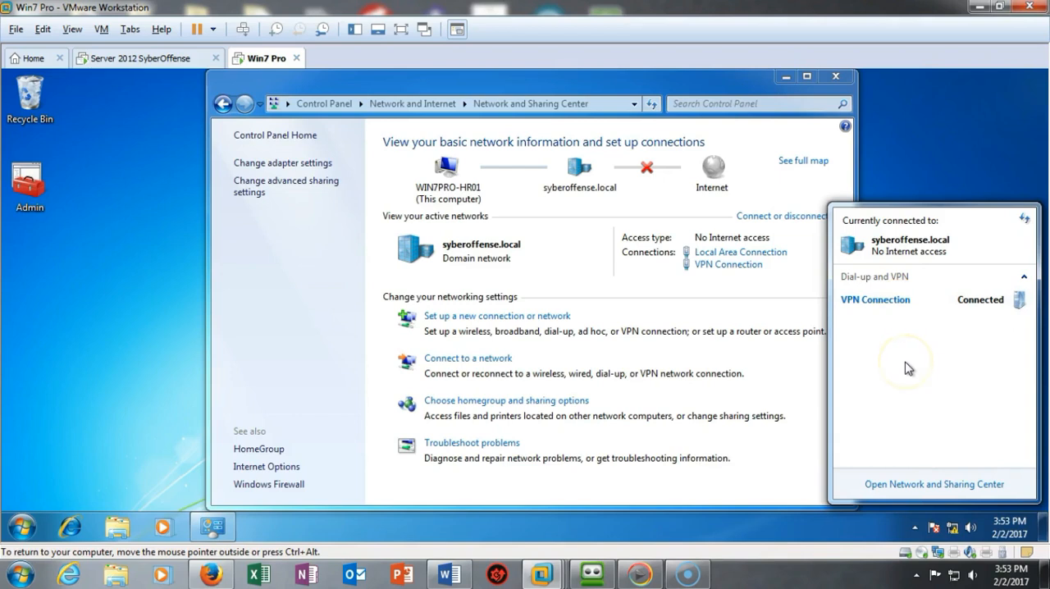